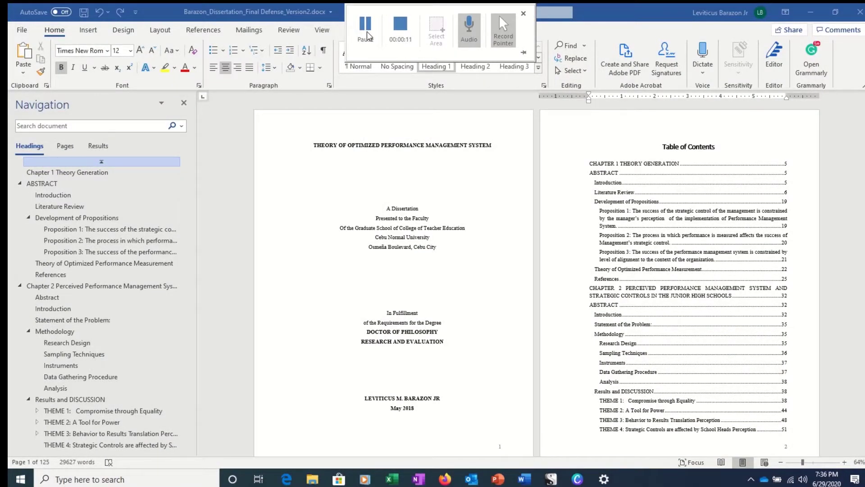
Review the page numbering on the title page, the table of contents and the page where Chapter 1 starts.
scroll(484, 220, down, 3)
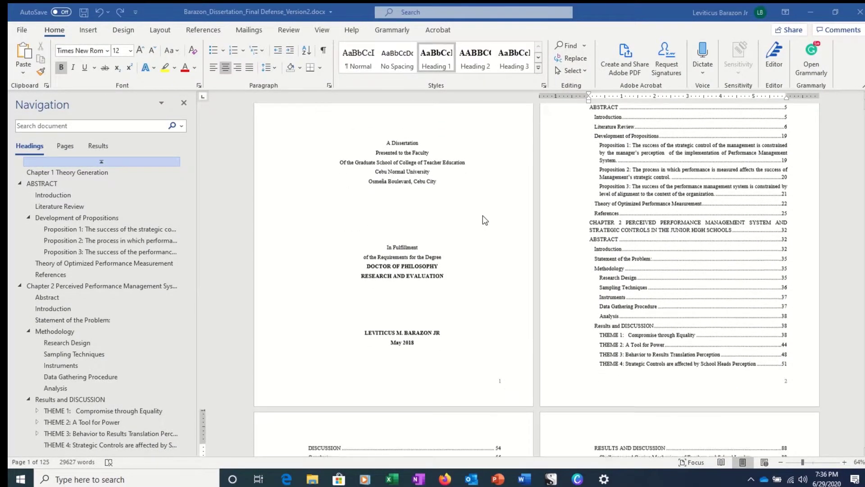
scroll(484, 219, down, 5)
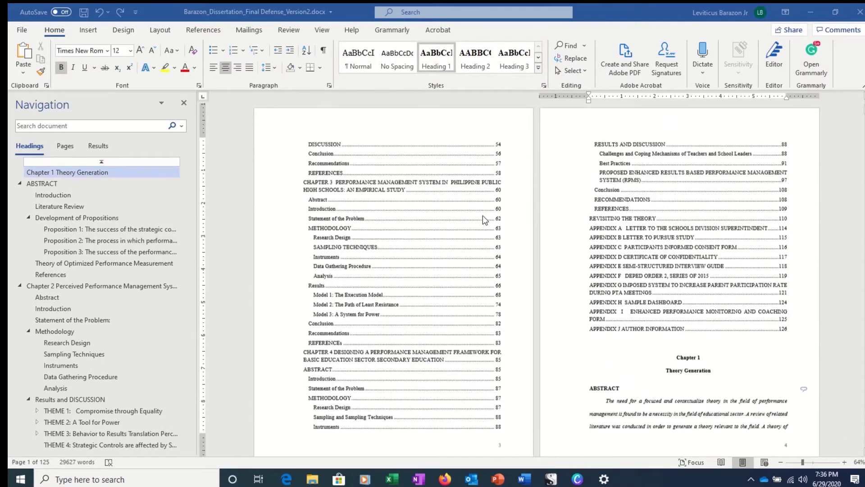
scroll(483, 218, down, 1)
scroll(678, 335, down, 2)
scroll(678, 335, up, 6)
scroll(678, 336, up, 4)
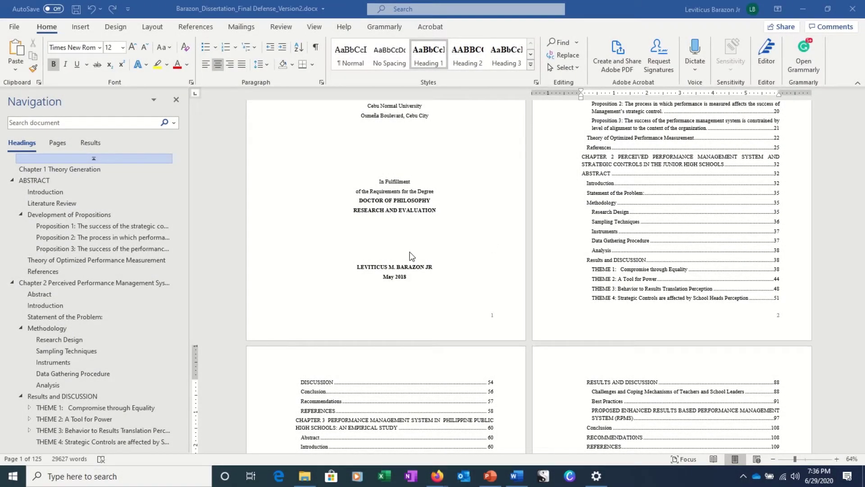
scroll(411, 256, up, 3)
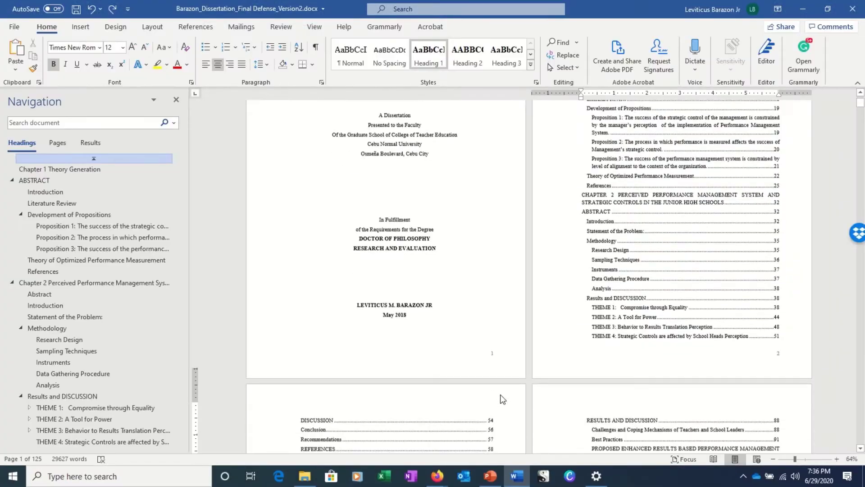
scroll(503, 398, down, 7)
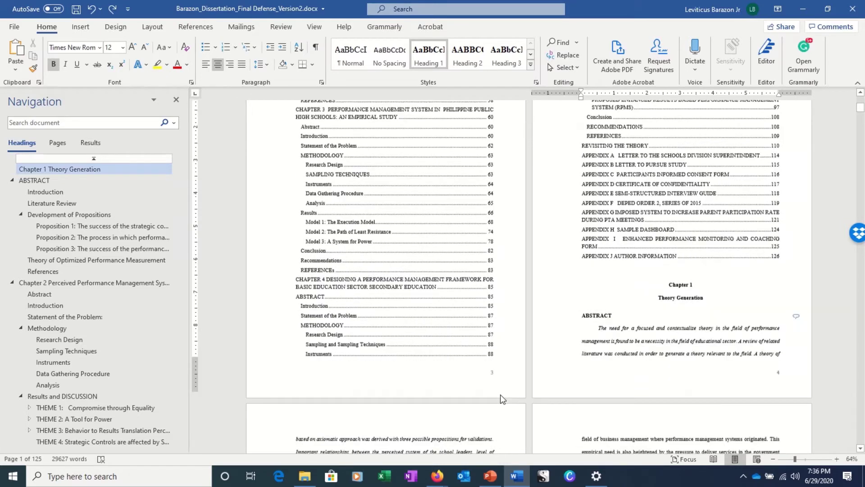
scroll(500, 395, down, 2)
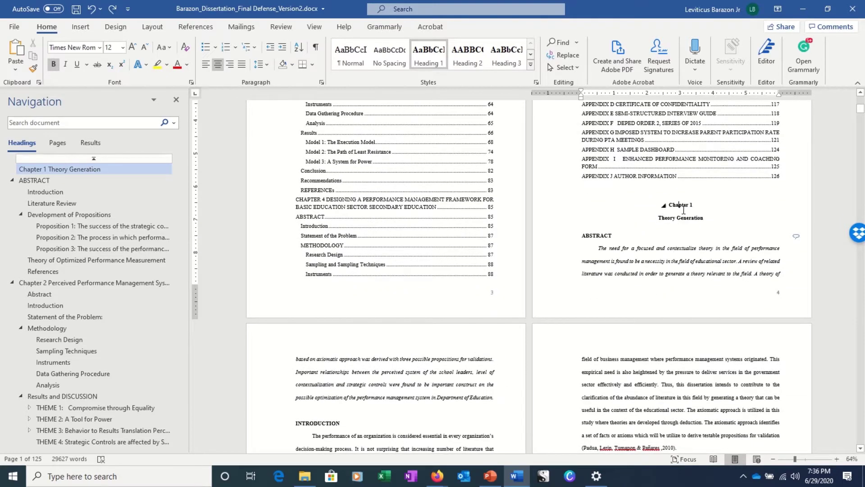
click(740, 298)
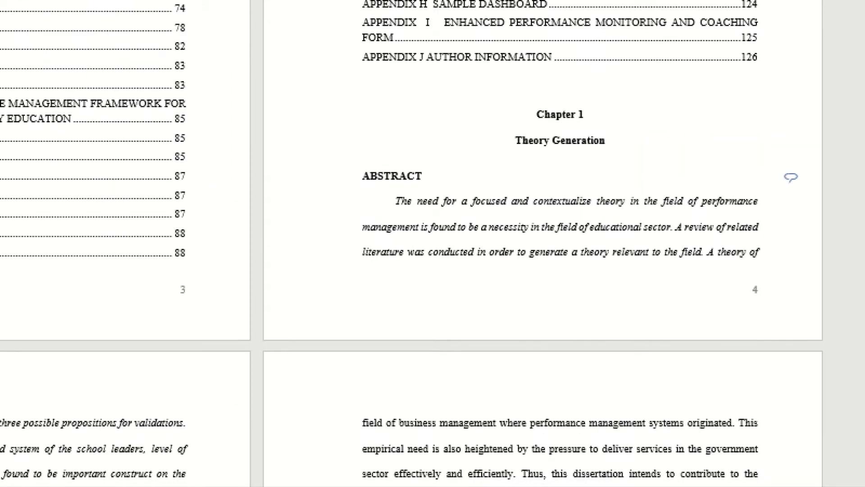
mouse_move(456, 263)
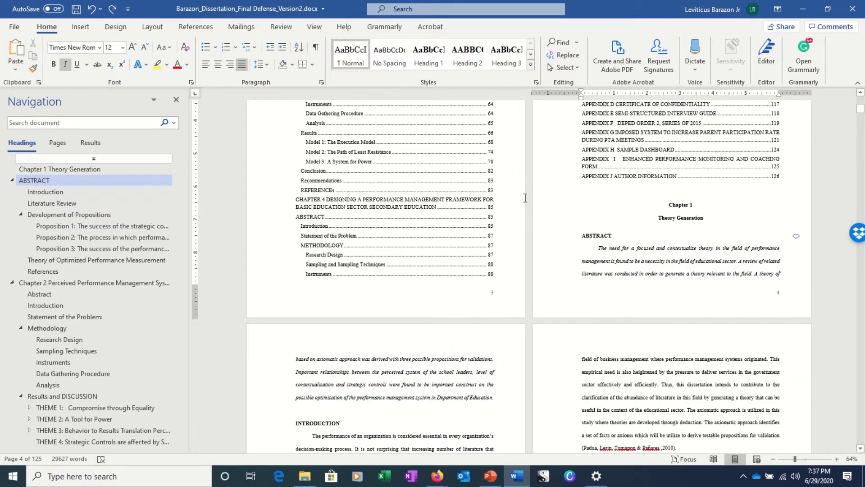
scroll(525, 197, up, 5)
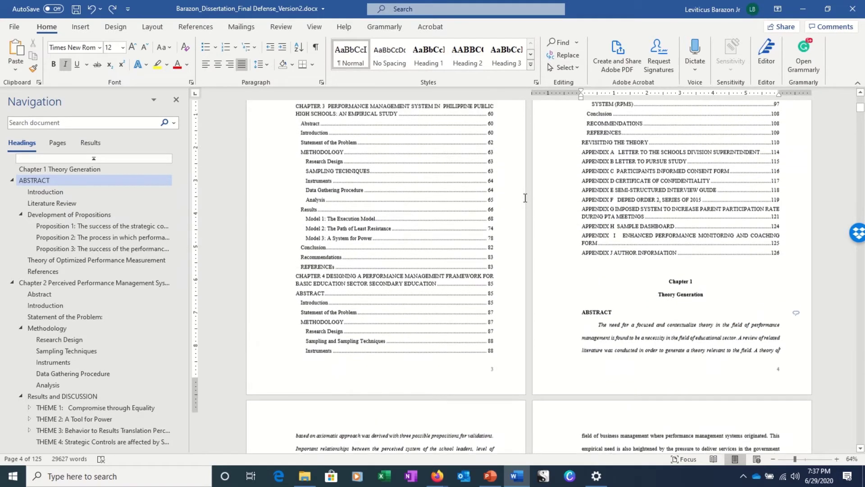
scroll(525, 197, up, 7)
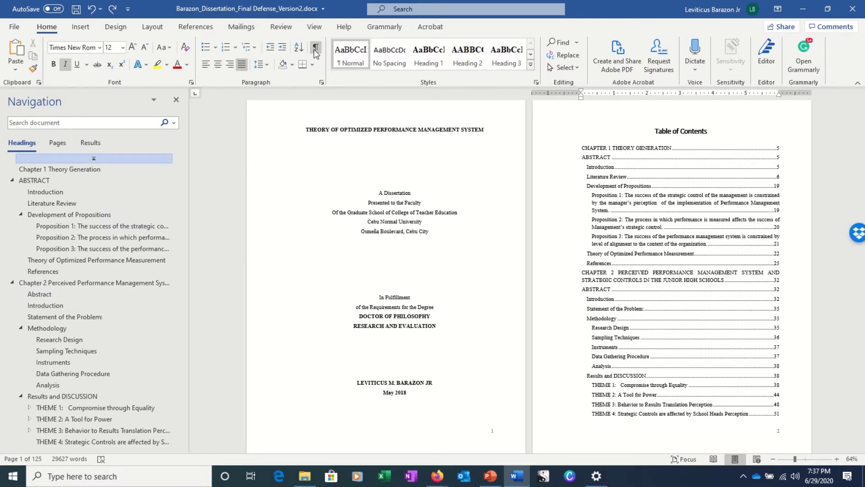
Show the paragraph marks and other hidden formatting symbols in the document.
click(315, 50)
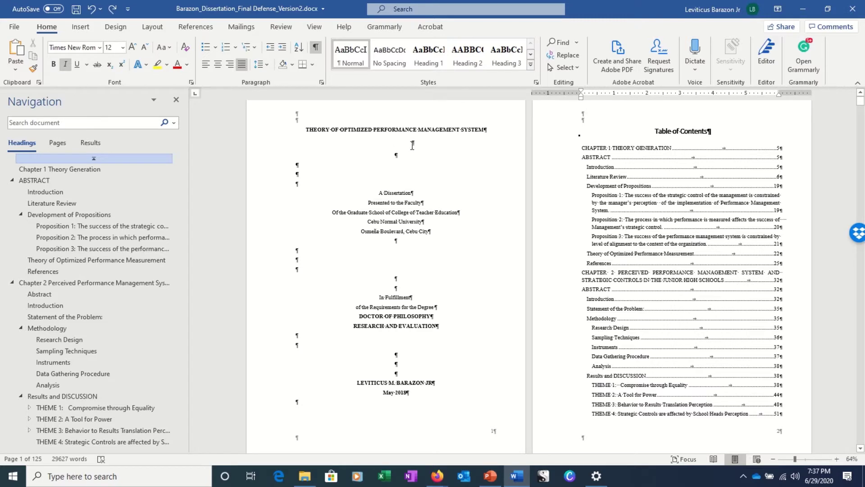
scroll(424, 174, down, 5)
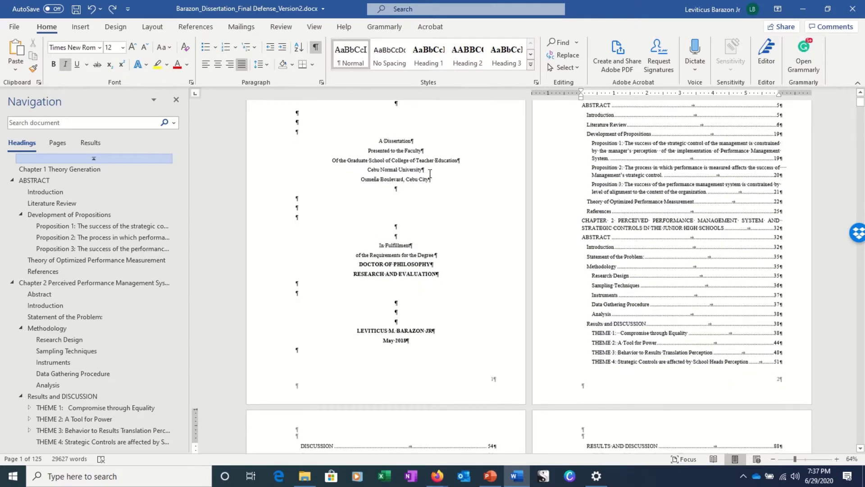
scroll(430, 174, down, 9)
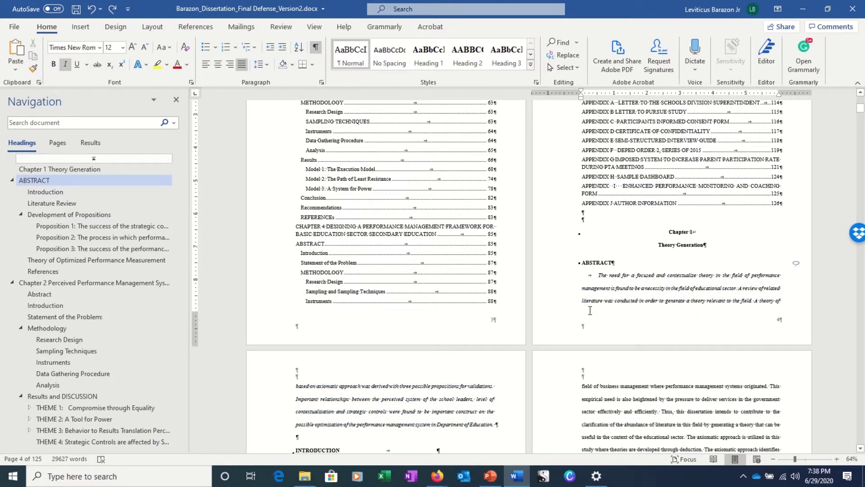
Insert a Next Page section break at the empty paragraph between the table of contents and the Chapter 1 heading.
click(600, 220)
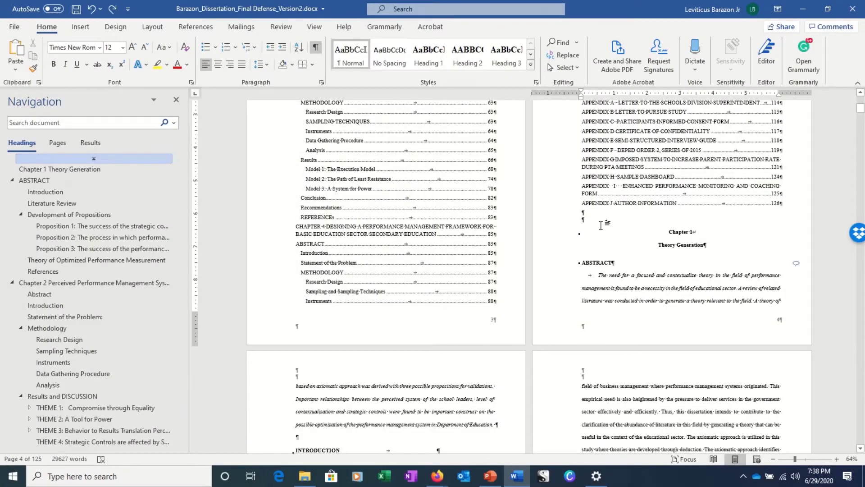
click(153, 27)
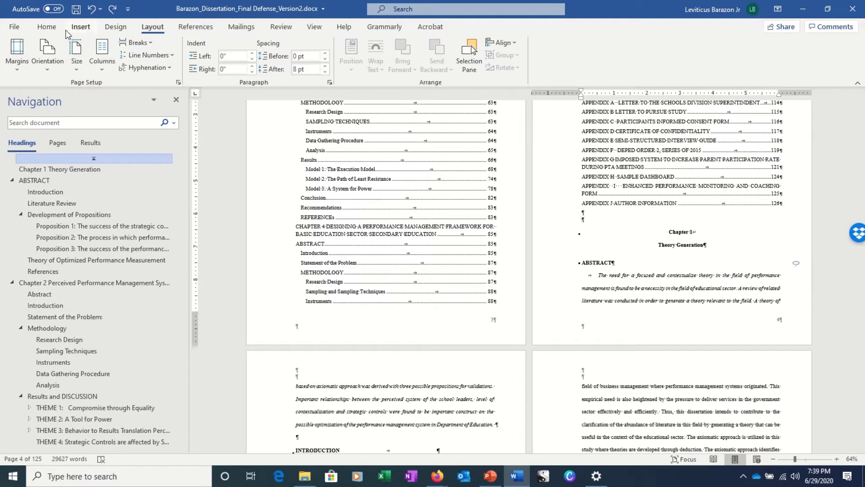
click(148, 40)
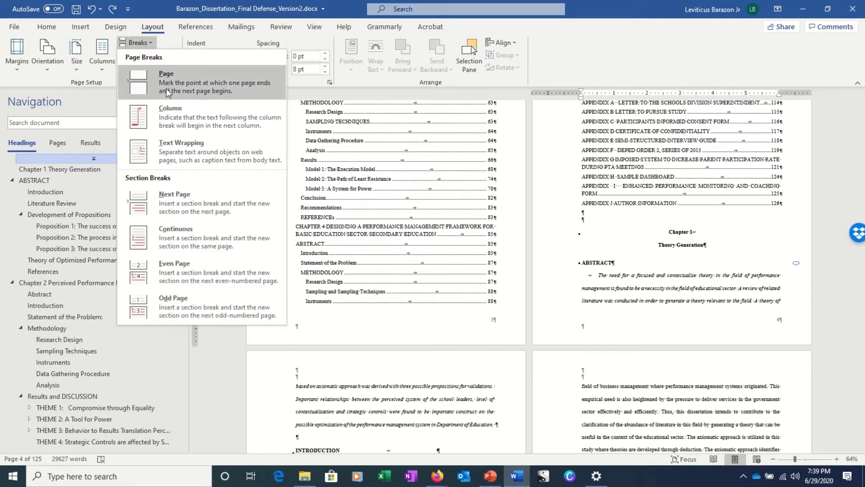
click(190, 198)
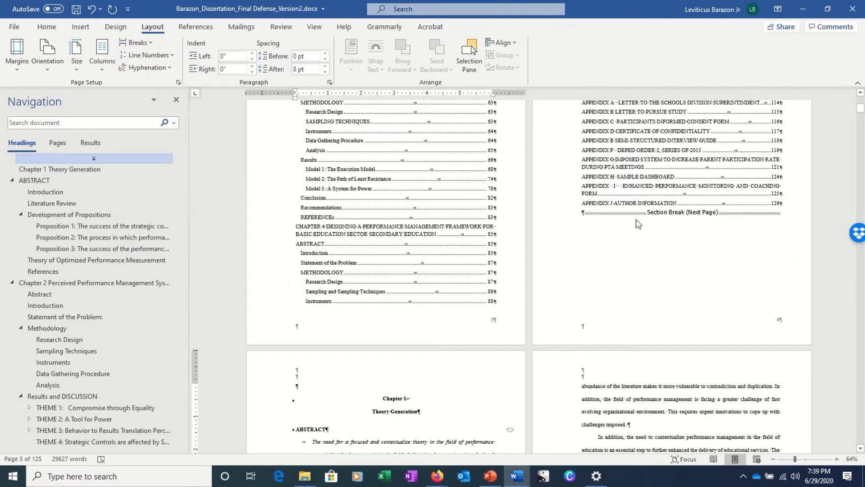
Open the footer area and compare the header and footer section labels on the pages before and after the section break.
click(666, 225)
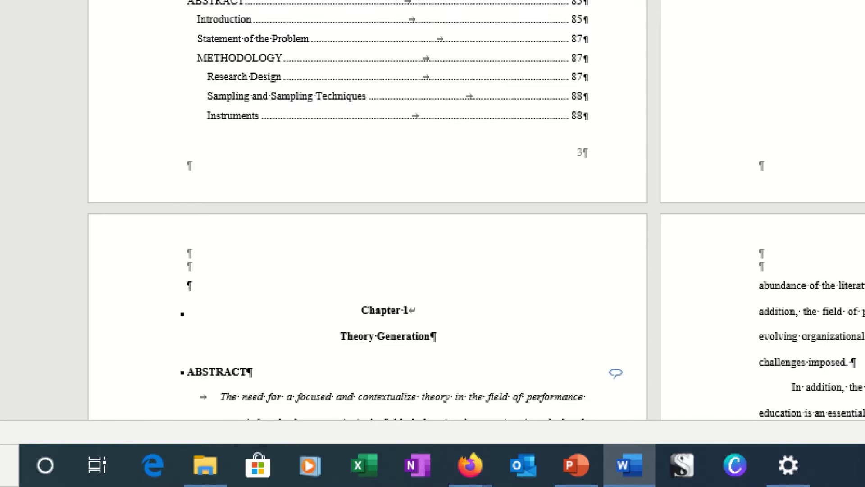
scroll(433, 365, down, 5)
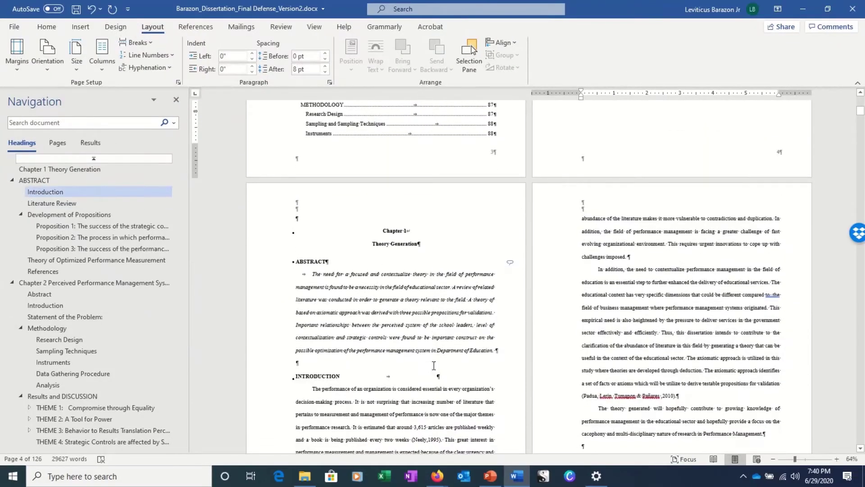
scroll(432, 364, up, 5)
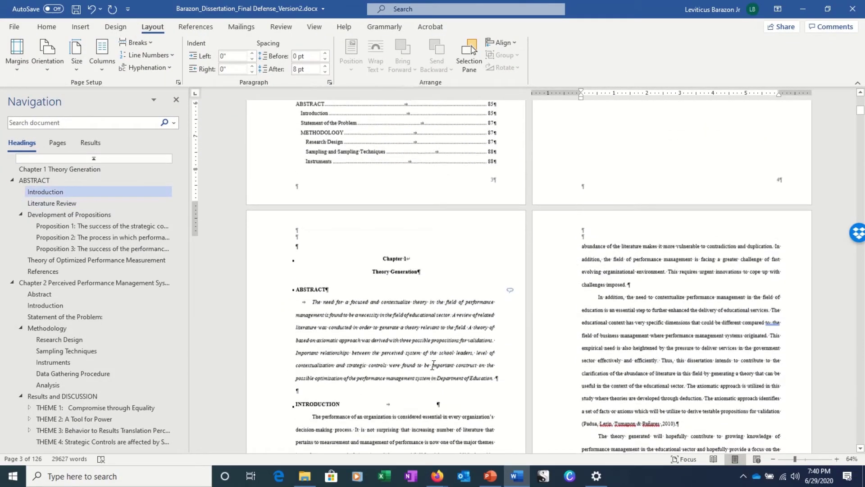
scroll(434, 365, down, 2)
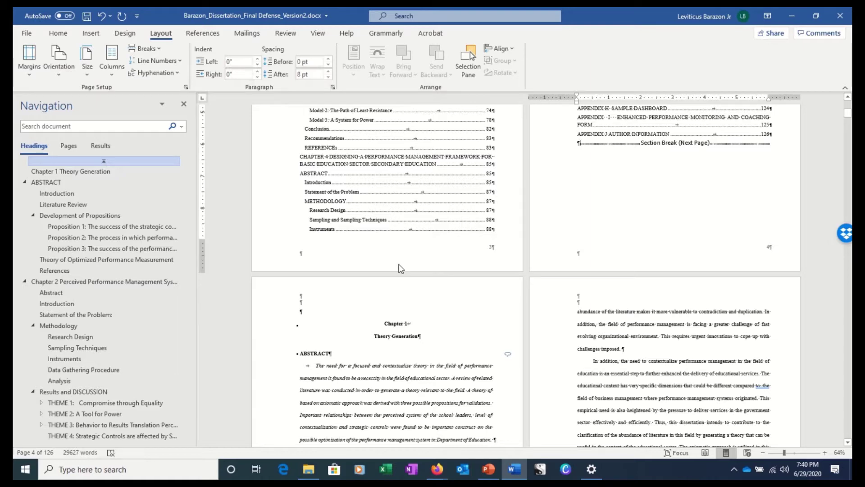
double_click(400, 269)
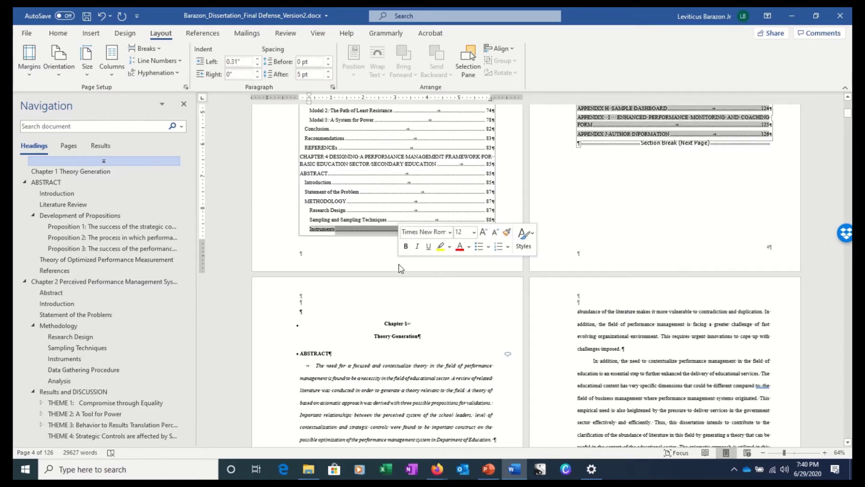
double_click(367, 269)
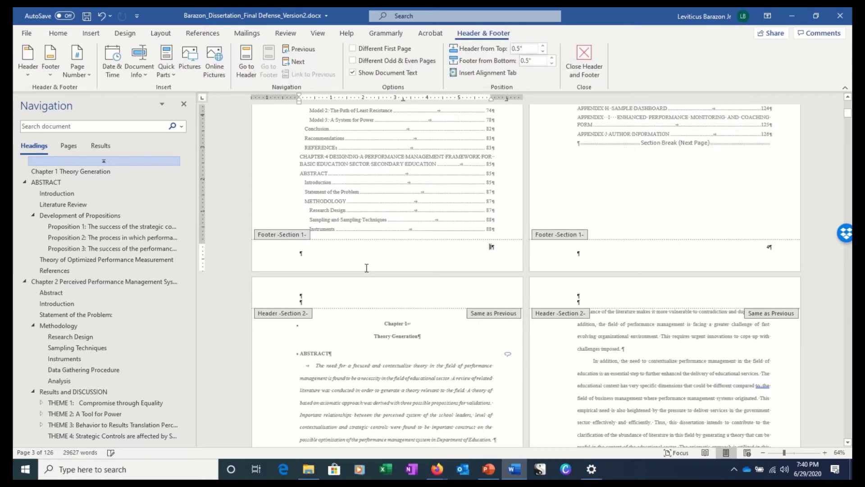
scroll(464, 250, up, 5)
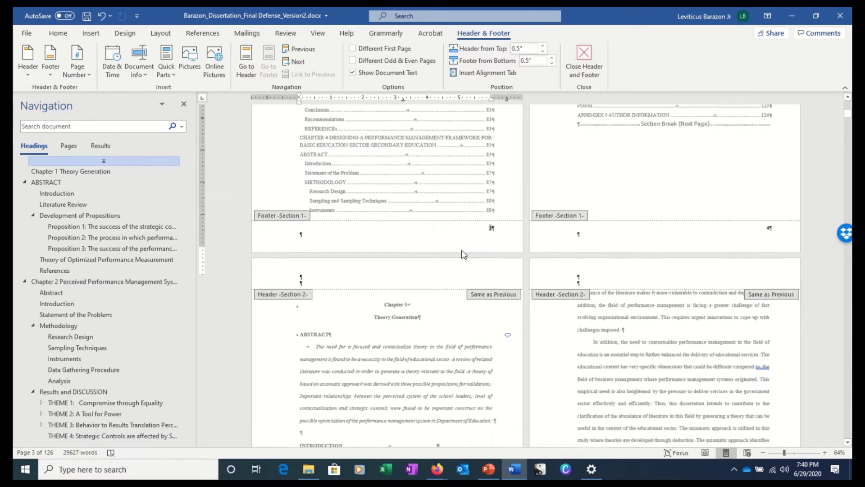
scroll(464, 254, up, 6)
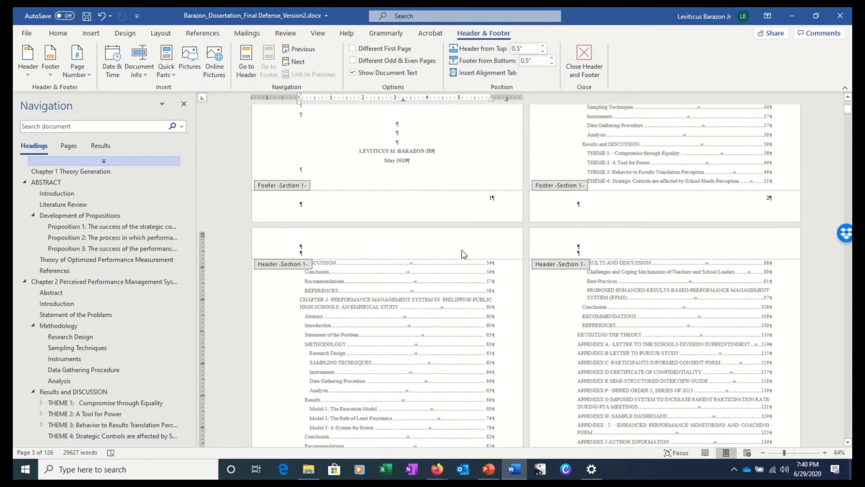
scroll(464, 254, up, 3)
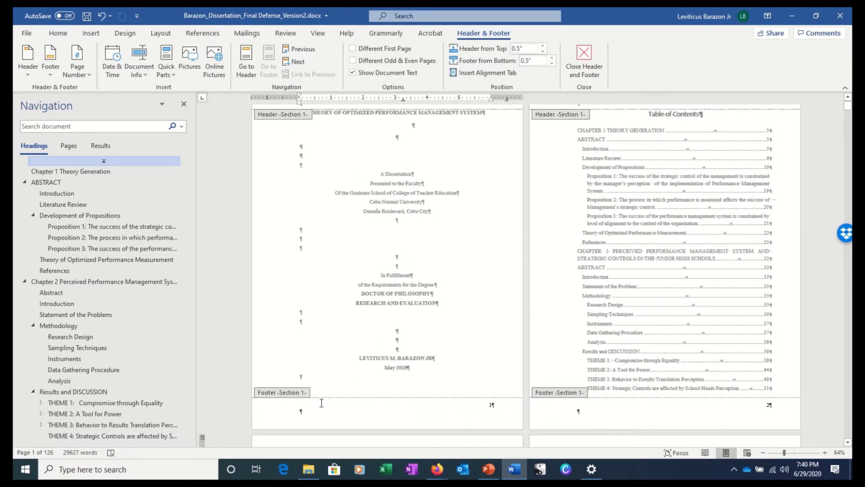
scroll(583, 352, down, 5)
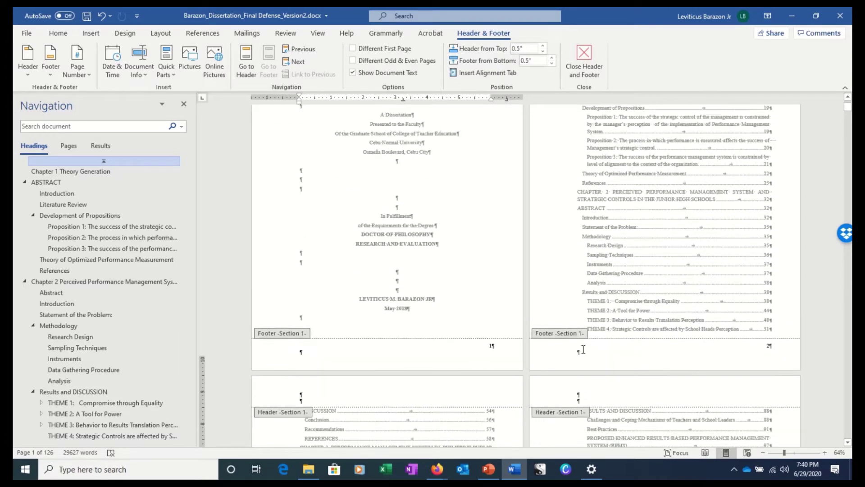
scroll(583, 352, down, 5)
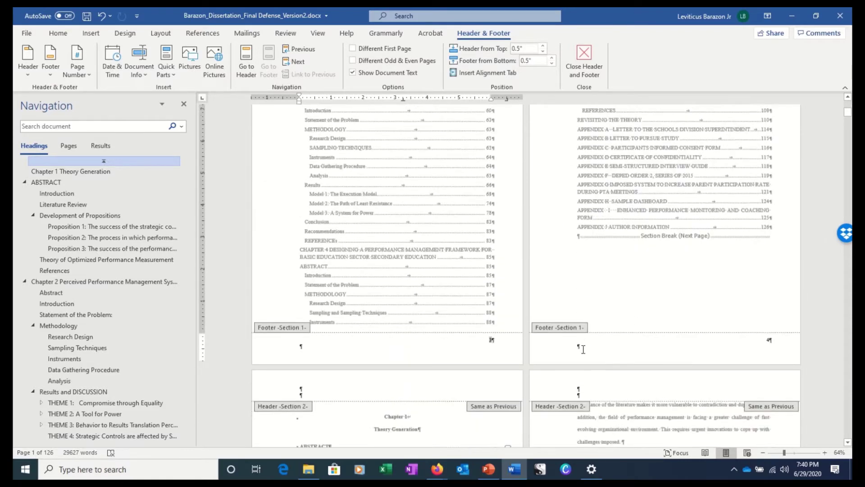
scroll(584, 352, down, 3)
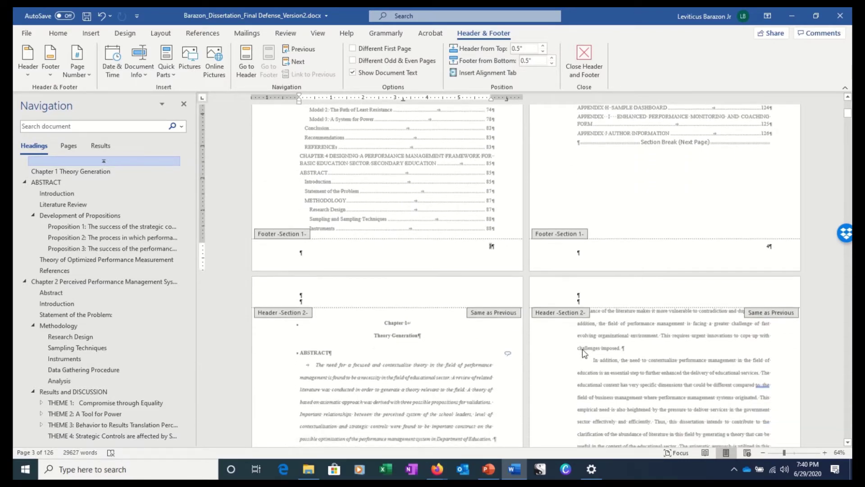
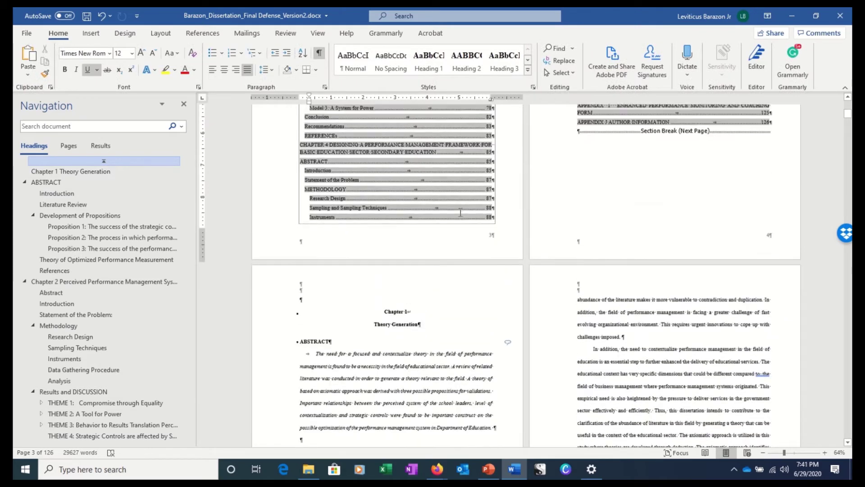
Open the Section 1 footer on the title page for editing and place the cursor in its empty line.
scroll(461, 216, up, 6)
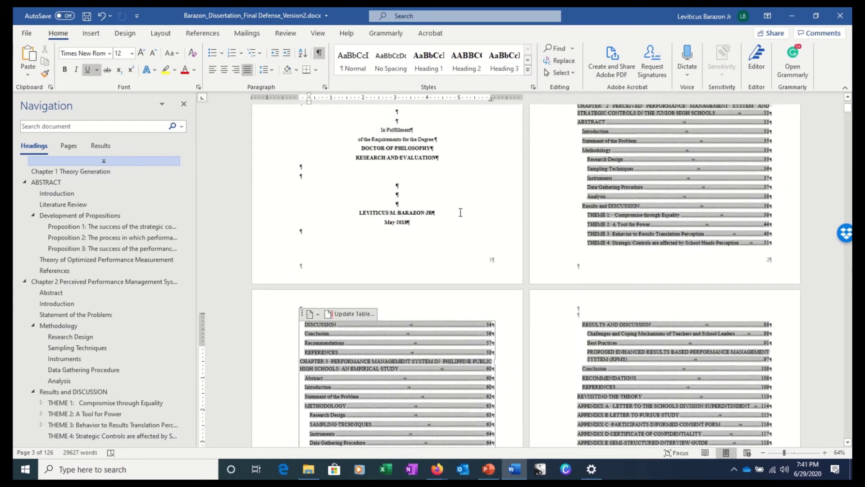
scroll(461, 212, down, 5)
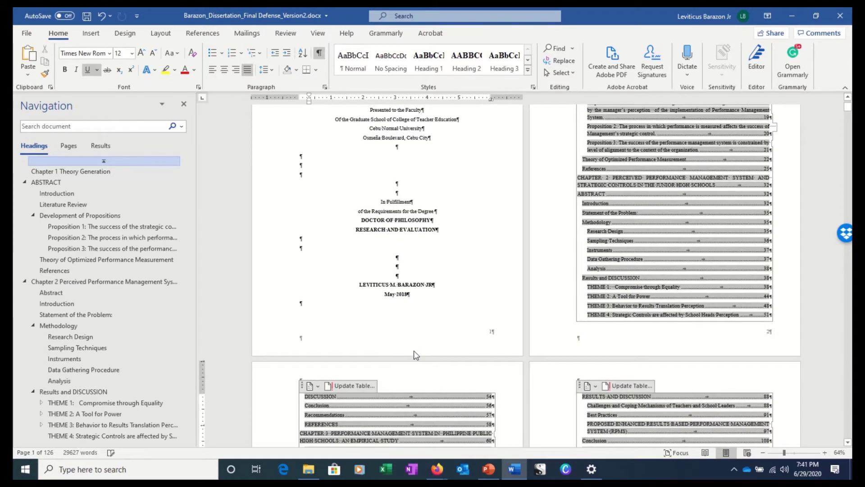
double_click(415, 353)
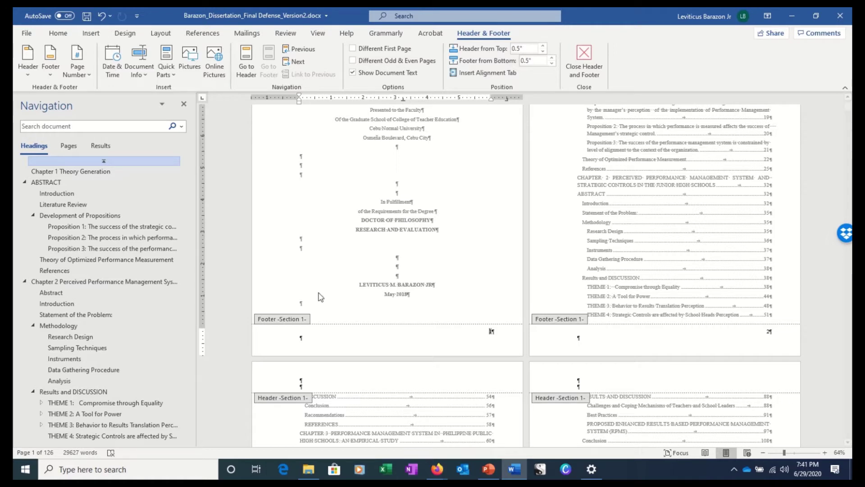
right_click(434, 338)
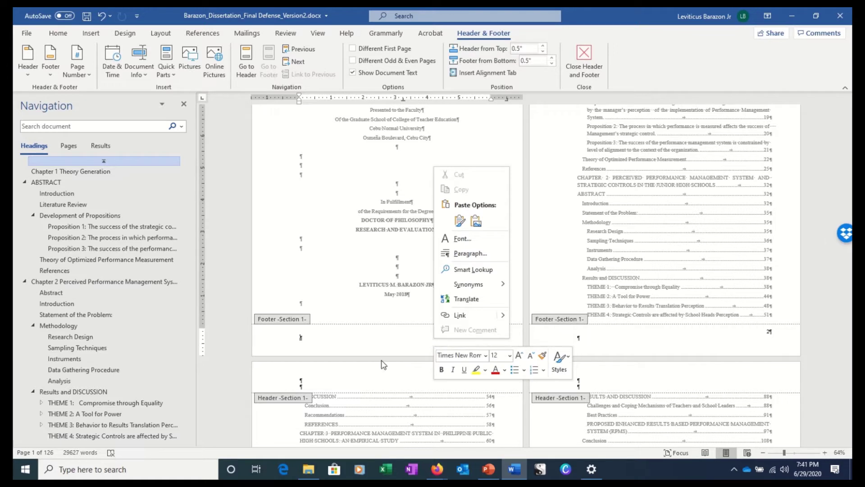
click(391, 343)
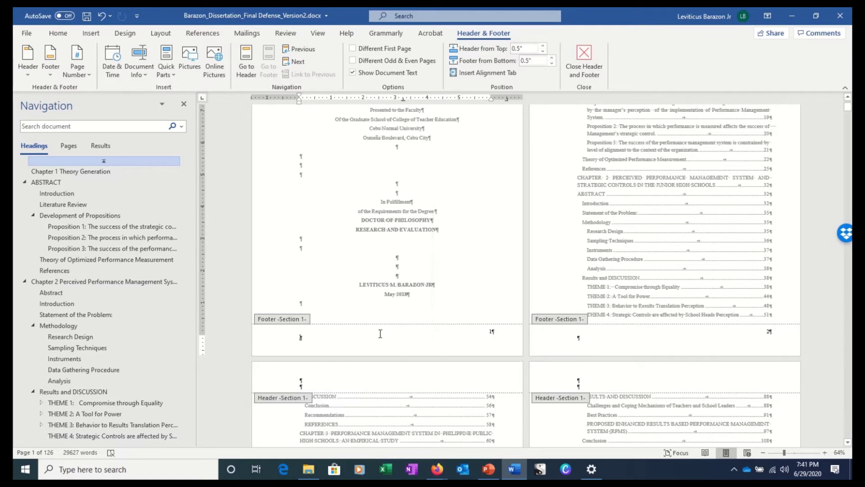
Set the page number format of Section 1 to lowercase Roman numerals (i, ii, iii, ...), starting at i.
click(90, 33)
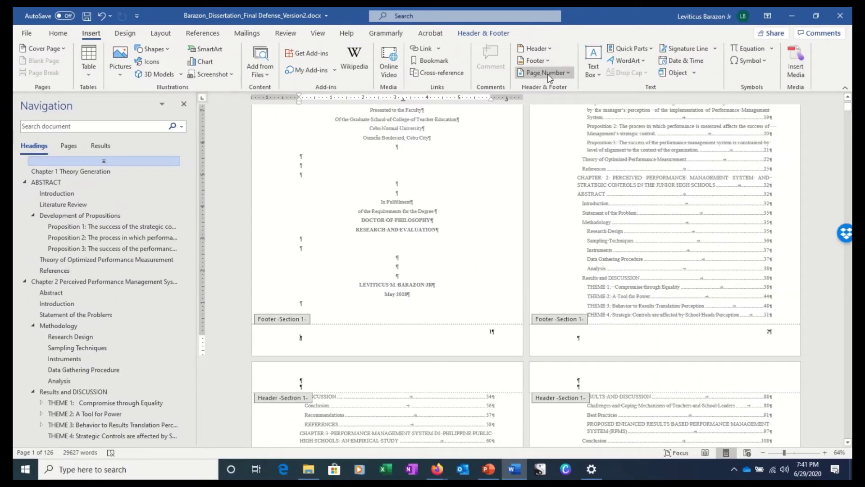
click(547, 74)
mouse_move(550, 96)
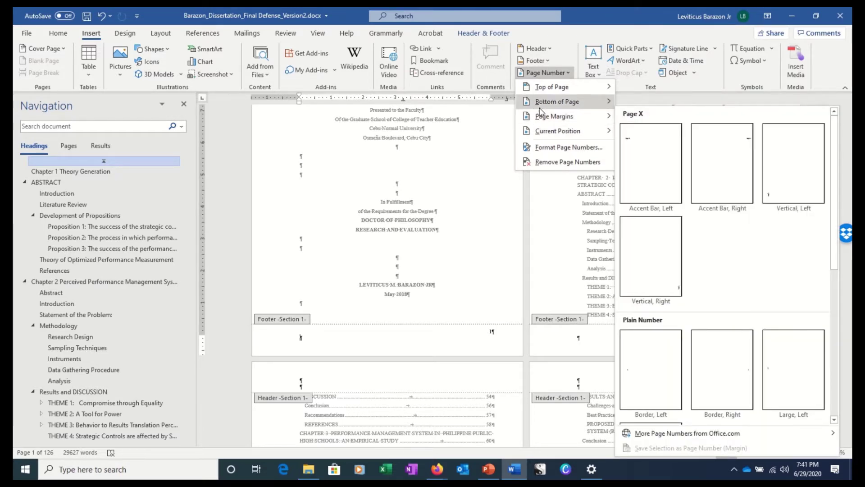
click(558, 151)
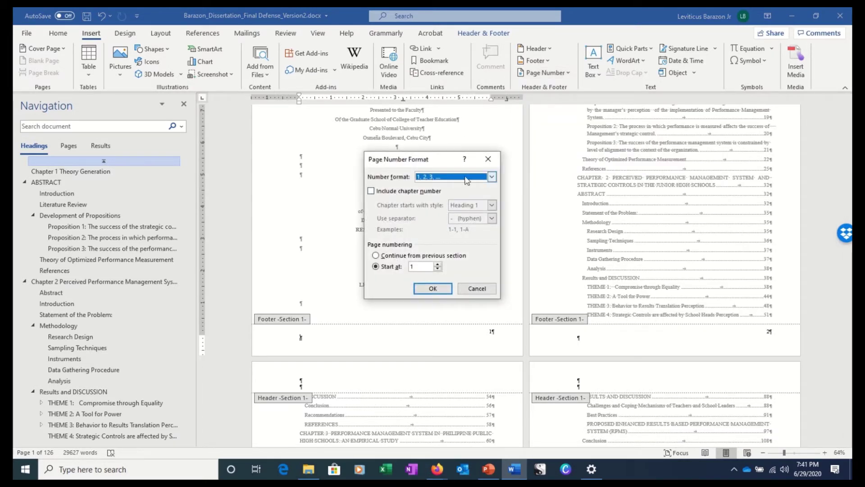
click(491, 177)
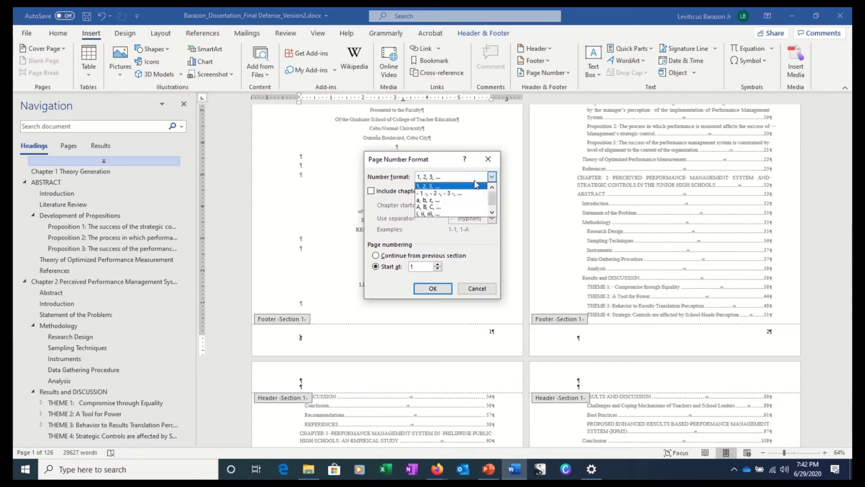
click(426, 213)
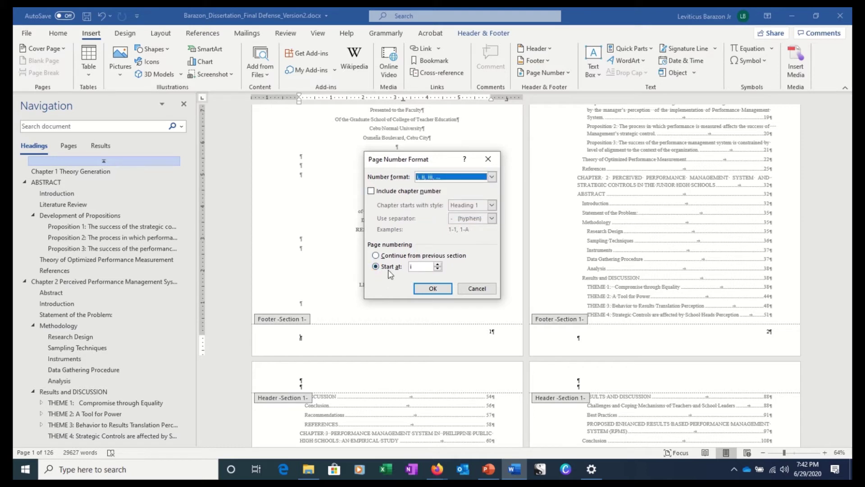
click(419, 269)
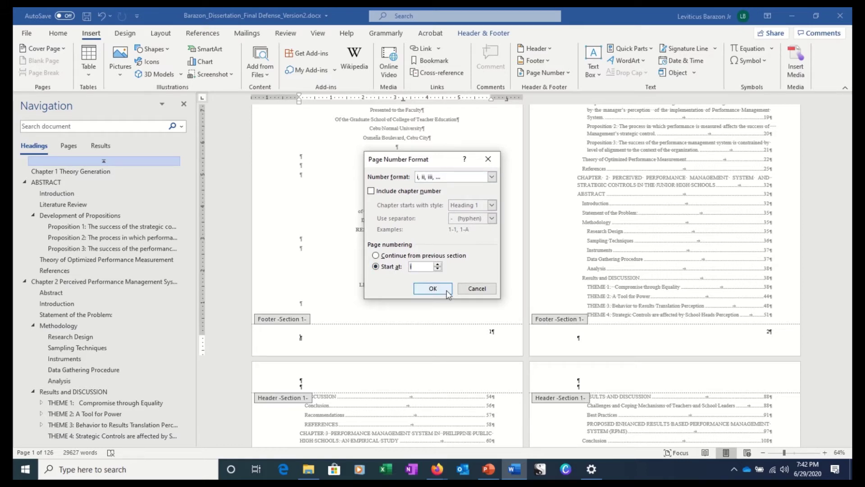
click(432, 289)
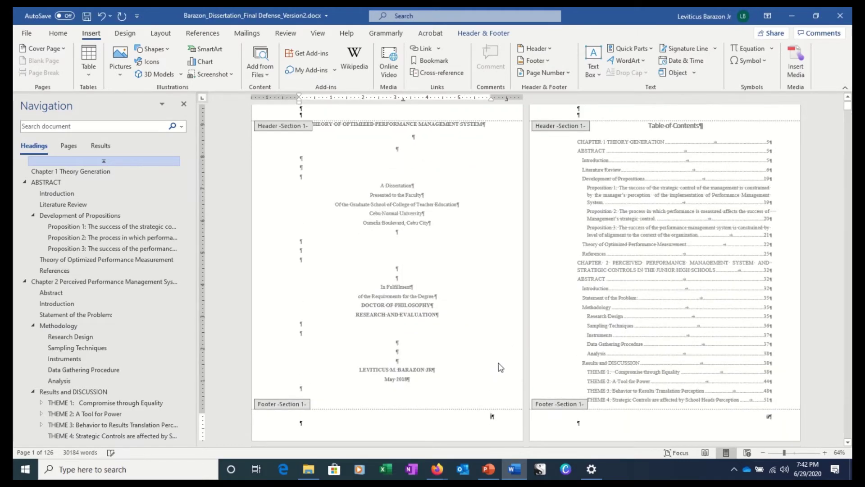
Close the footer area and hide the paragraph marks and other formatting symbols.
scroll(500, 383, down, 1)
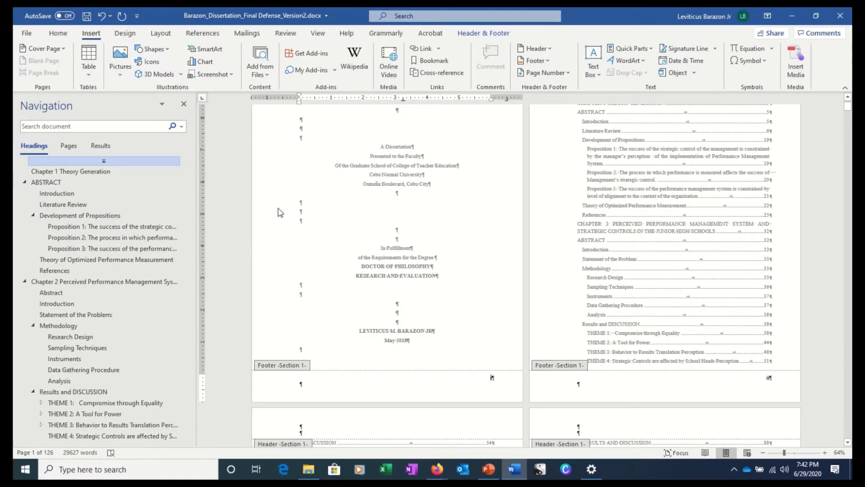
double_click(464, 225)
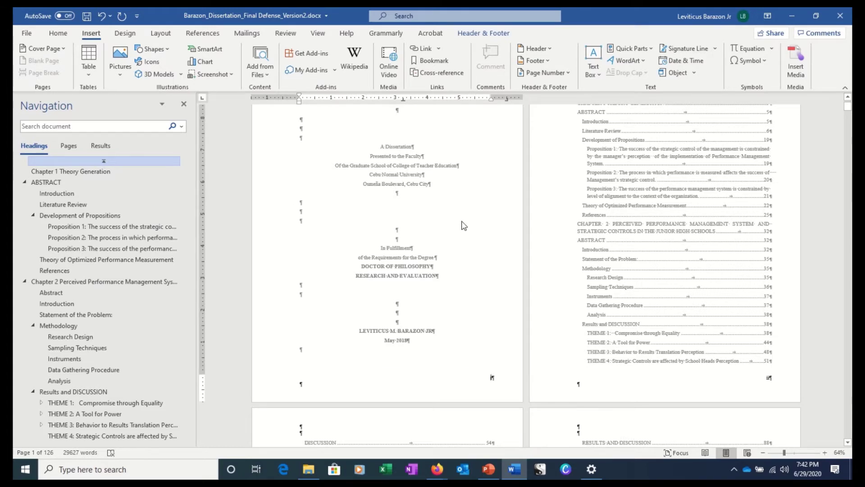
click(56, 33)
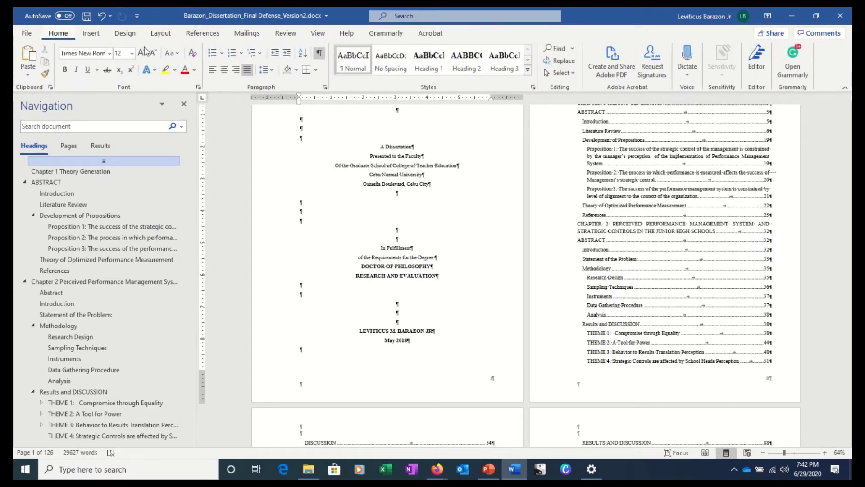
click(320, 54)
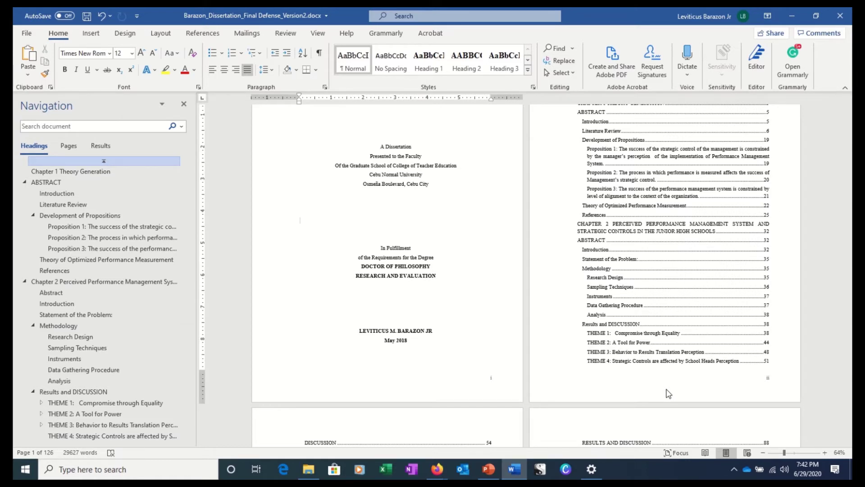
Review the page numbers on the table of contents pages and, with formatting marks temporarily shown, the section break before Chapter 1.
scroll(668, 394, down, 10)
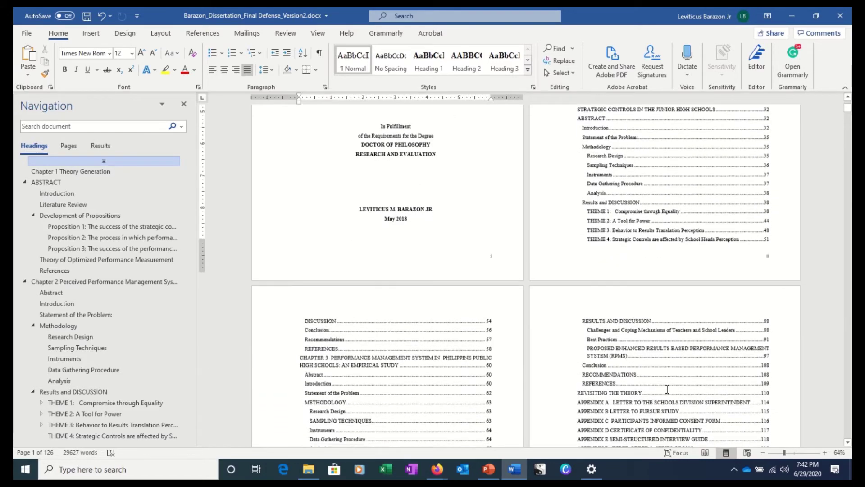
scroll(667, 389, down, 2)
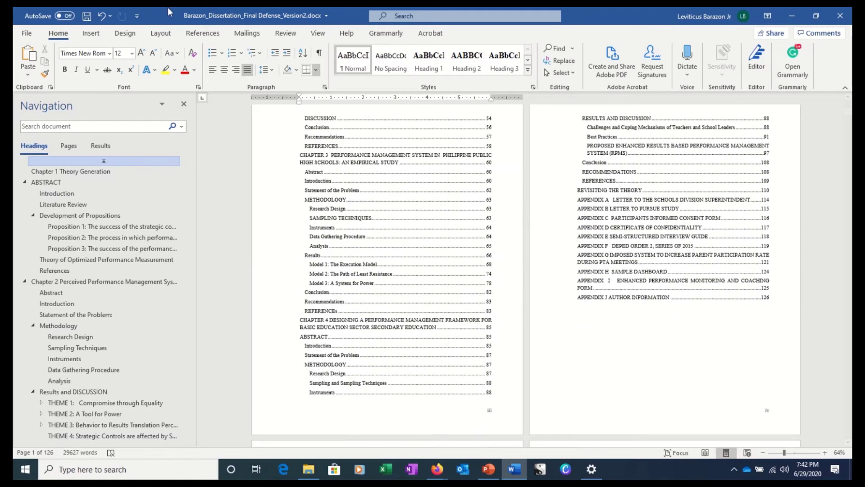
click(319, 54)
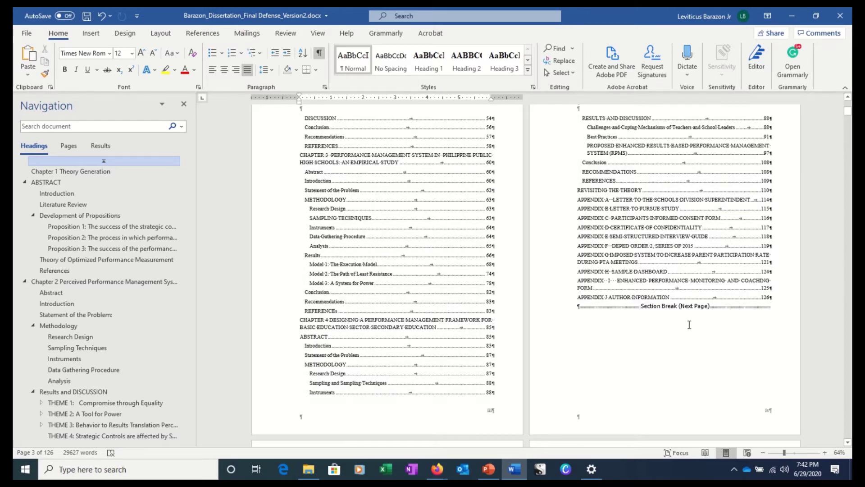
click(691, 314)
scroll(664, 336, down, 4)
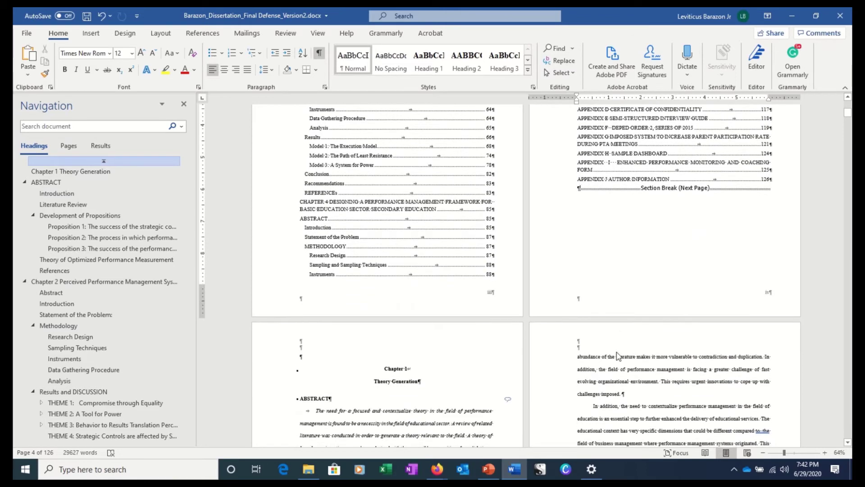
scroll(618, 356, down, 2)
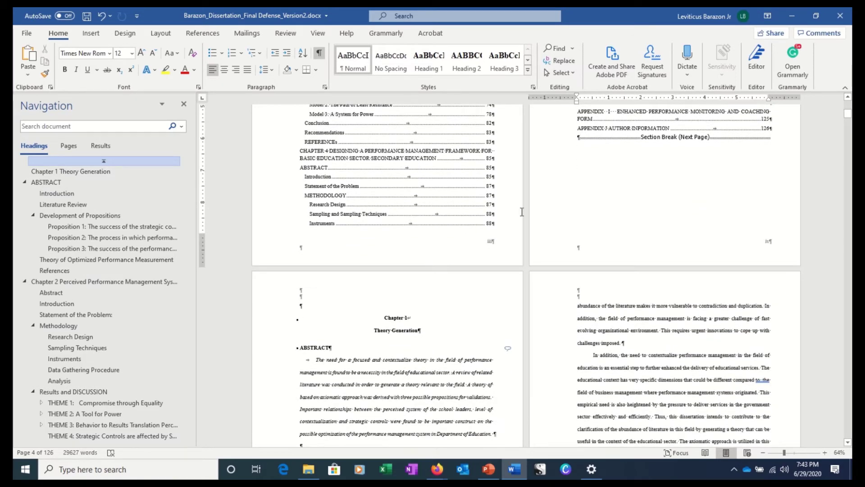
scroll(381, 306, down, 1)
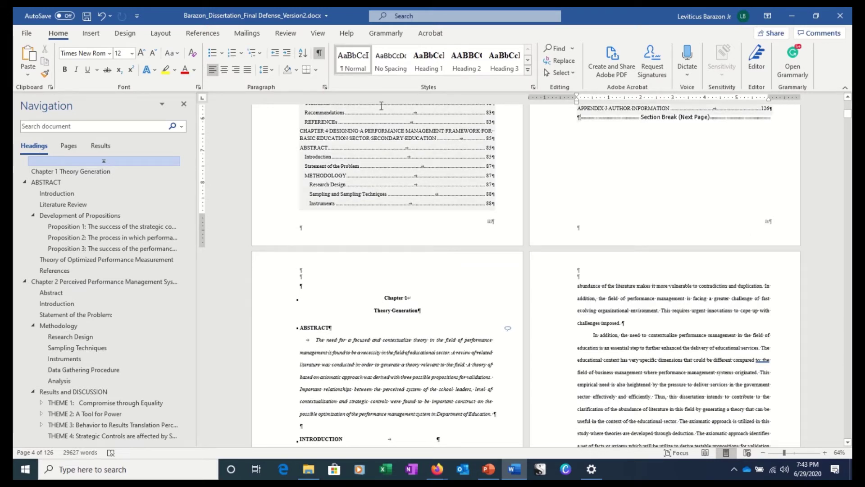
click(318, 57)
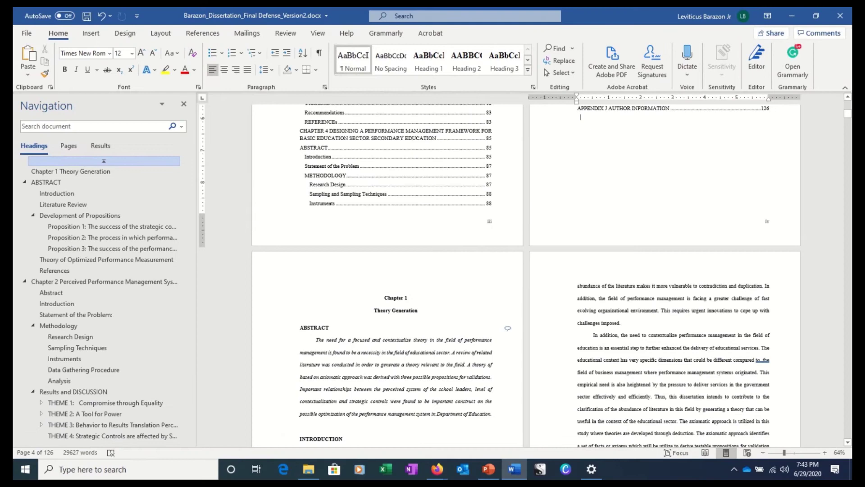
scroll(456, 395, down, 5)
double_click(456, 395)
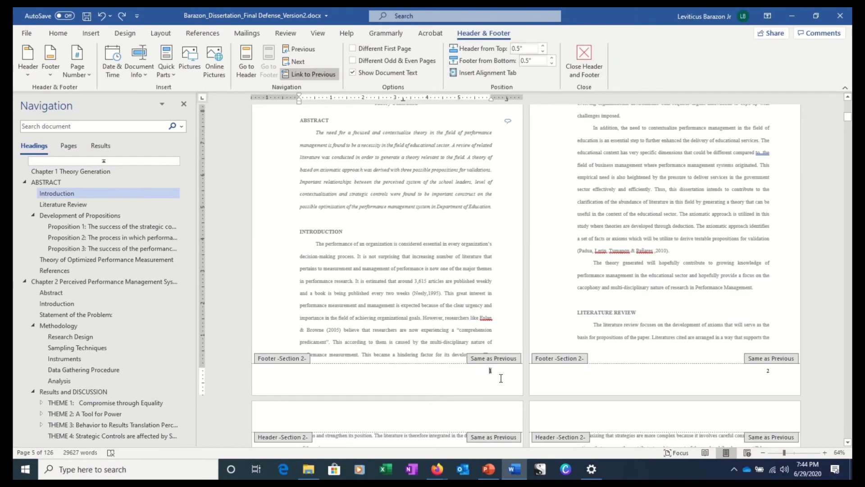
double_click(482, 373)
click(489, 371)
double_click(491, 370)
click(483, 376)
double_click(480, 375)
double_click(481, 373)
key(Home)
double_click(410, 294)
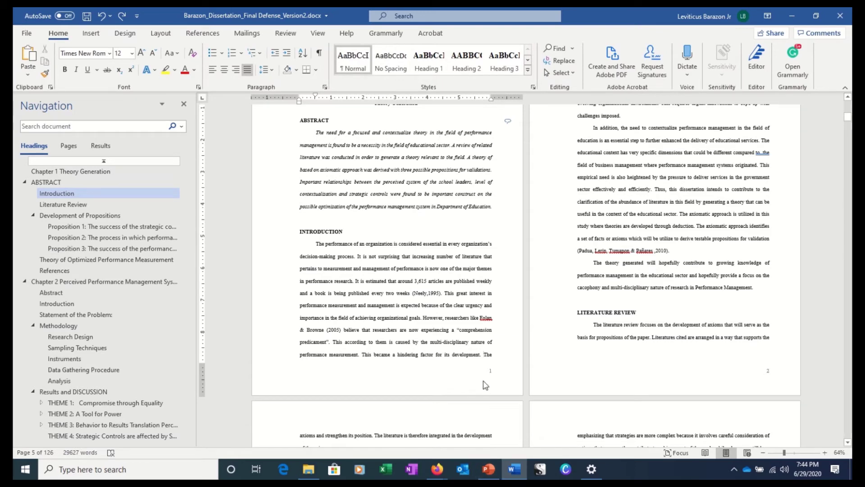
Unlink the Section 2 footer from the previous section on the first page of Chapter 1 and delete its page number.
double_click(485, 385)
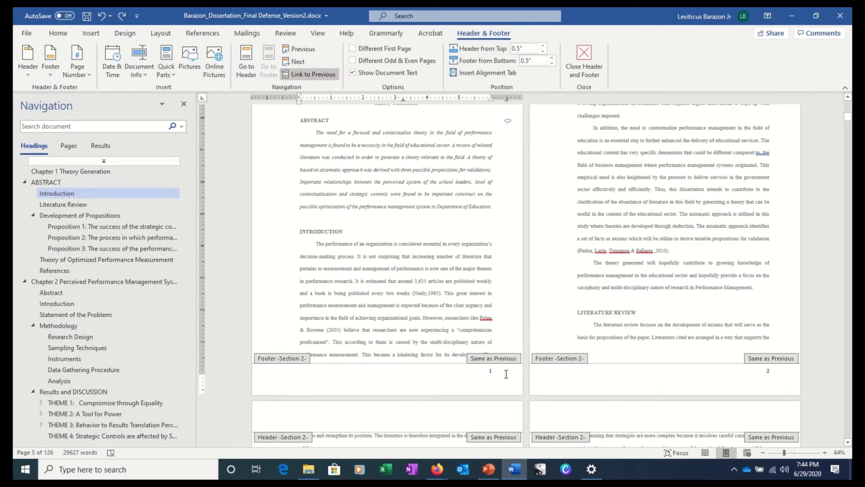
double_click(506, 374)
click(314, 74)
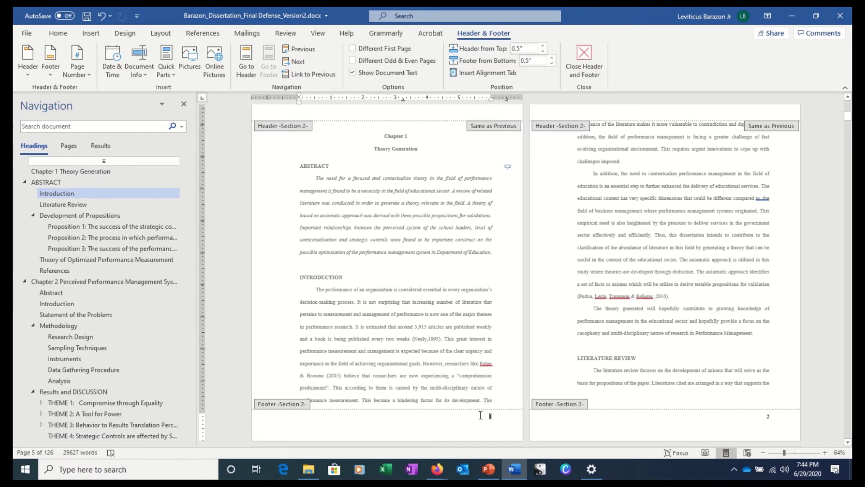
double_click(503, 419)
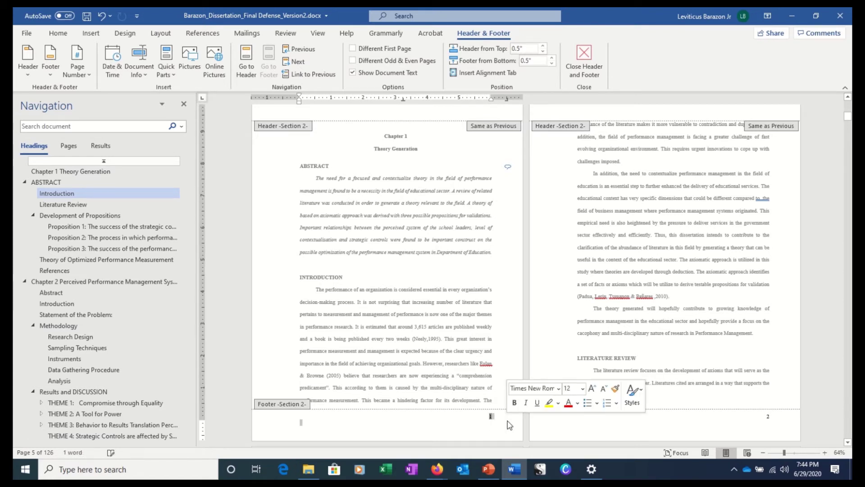
key(Delete)
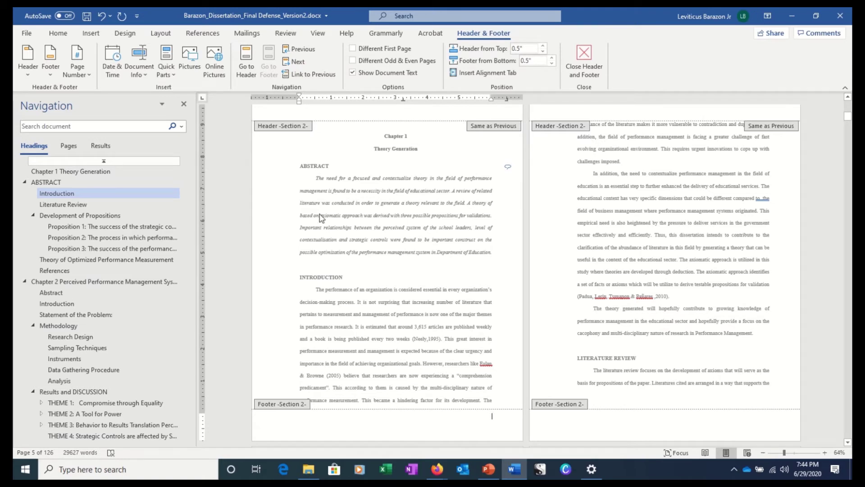
Check the page numbers in the Section 1 footers on the last two table of contents pages.
scroll(424, 320, up, 2)
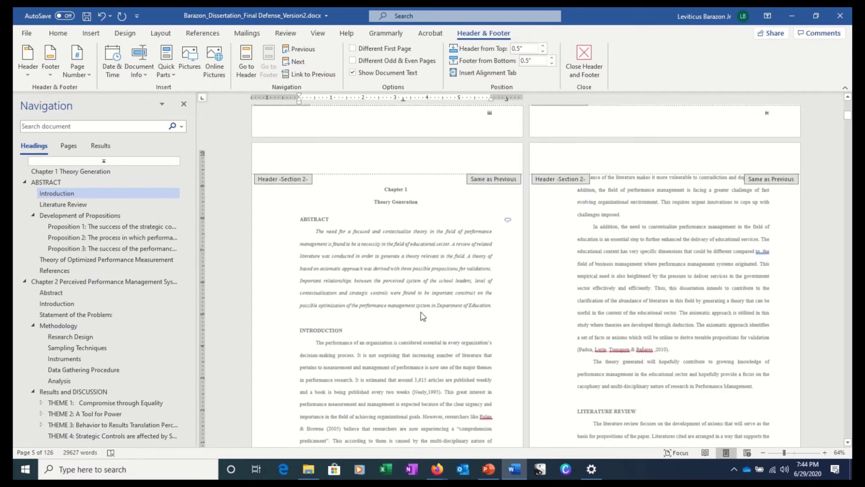
scroll(423, 316, up, 2)
click(527, 184)
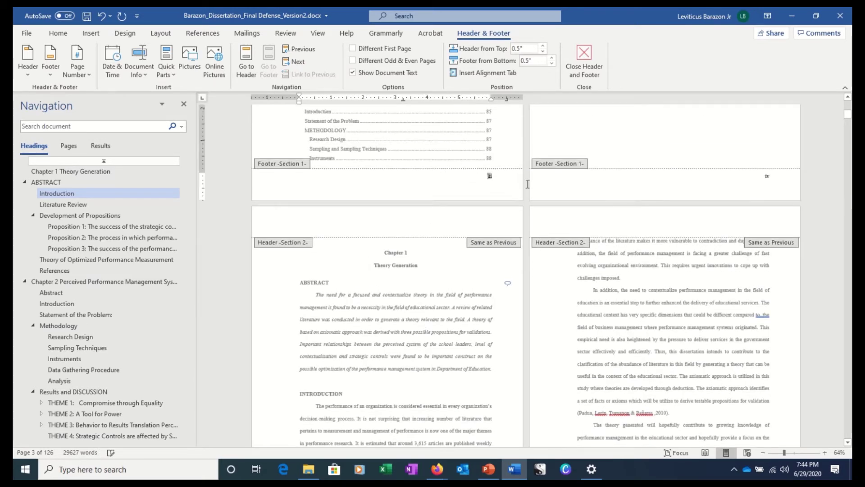
click(760, 181)
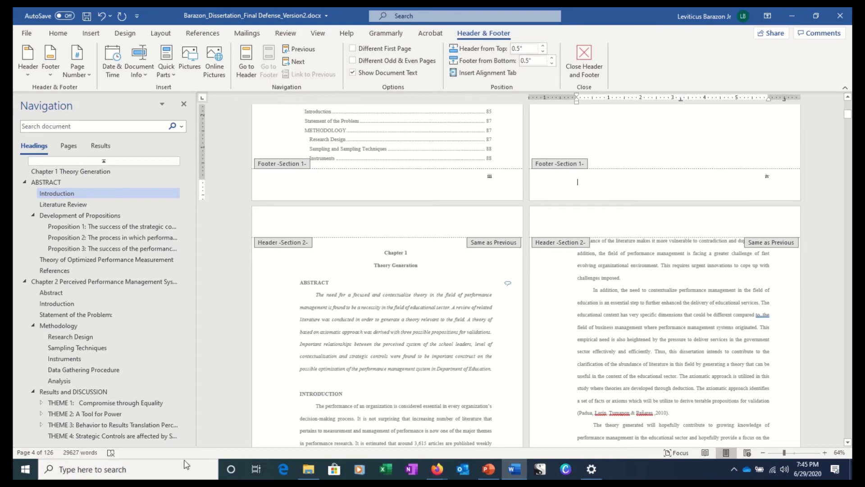
Insert a Plain Number 3 page number at the bottom of the page in the Section 2 footer of Chapter 1's first page.
double_click(368, 385)
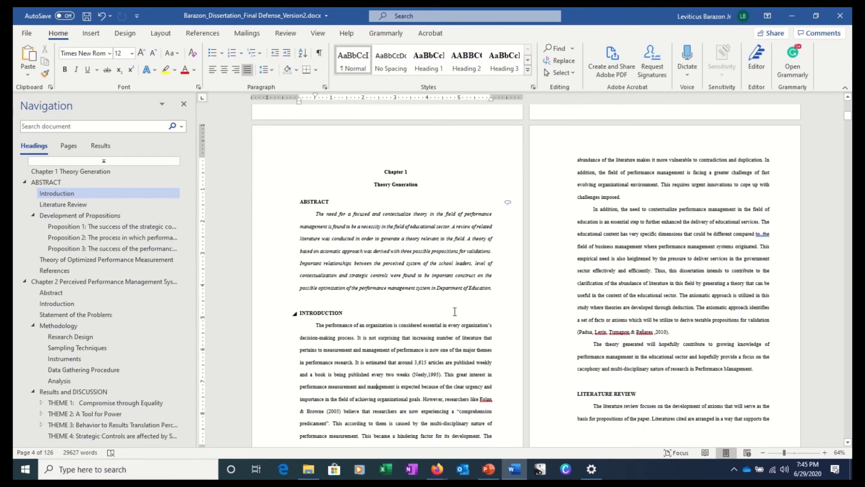
scroll(455, 311, down, 3)
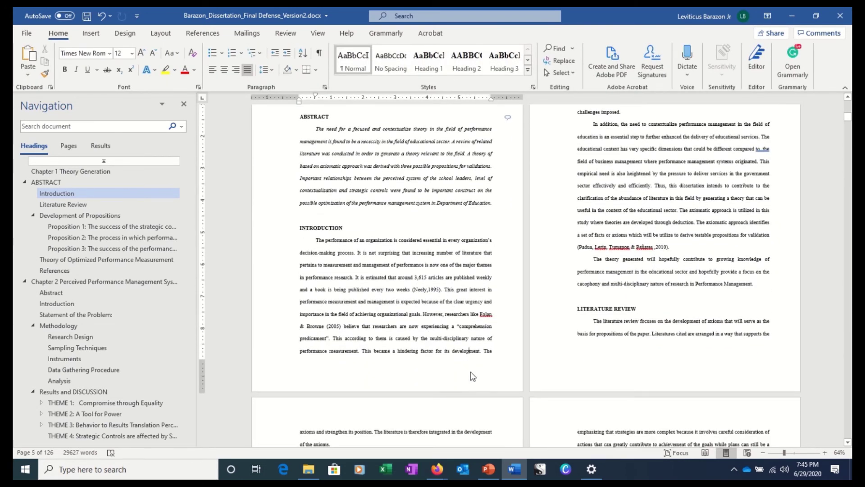
double_click(473, 376)
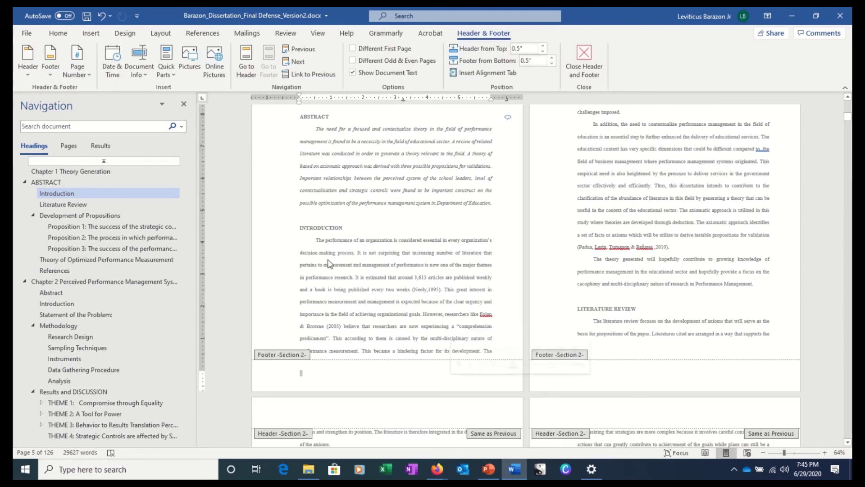
click(81, 33)
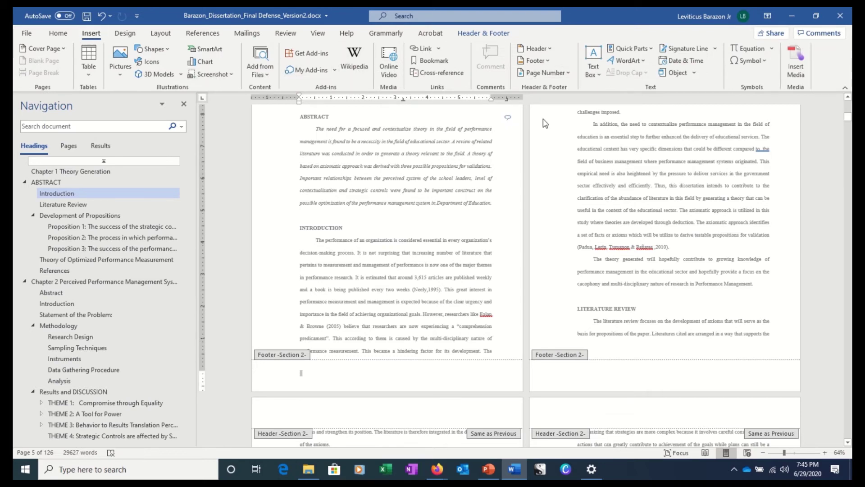
click(545, 72)
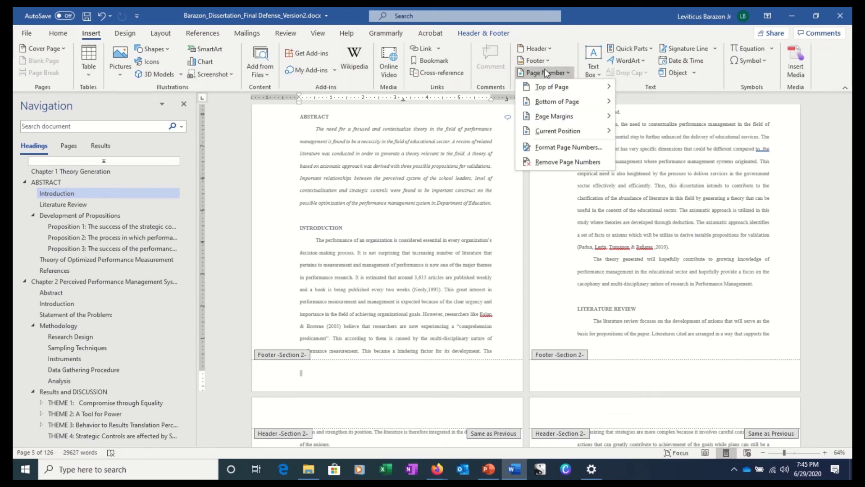
mouse_move(565, 106)
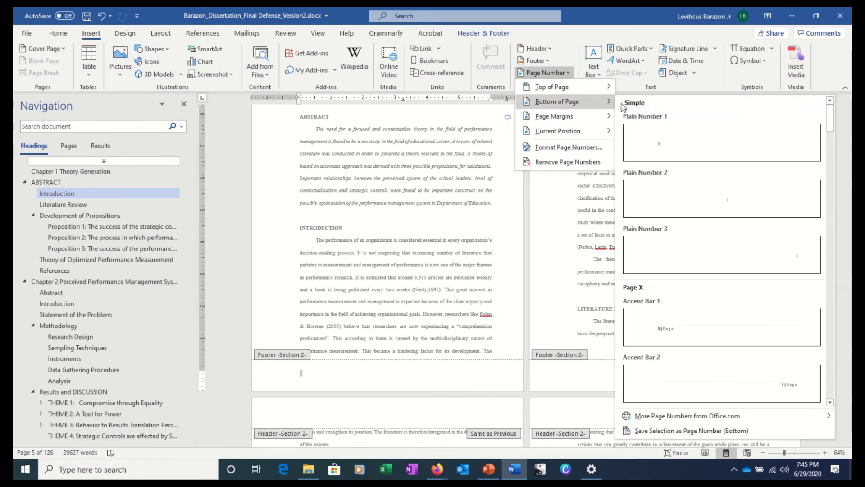
click(797, 261)
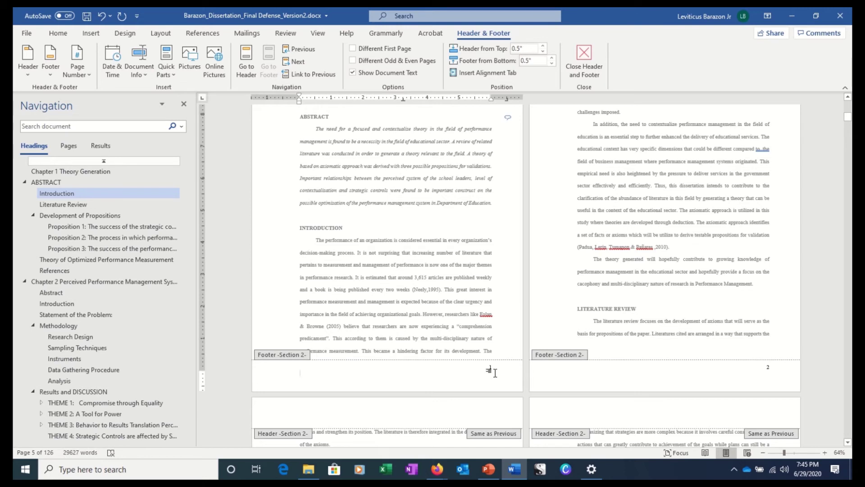
Format the Section 2 page number as 1, 2, 3 and set the numbering to start at 1.
click(485, 369)
double_click(487, 367)
right_click(491, 368)
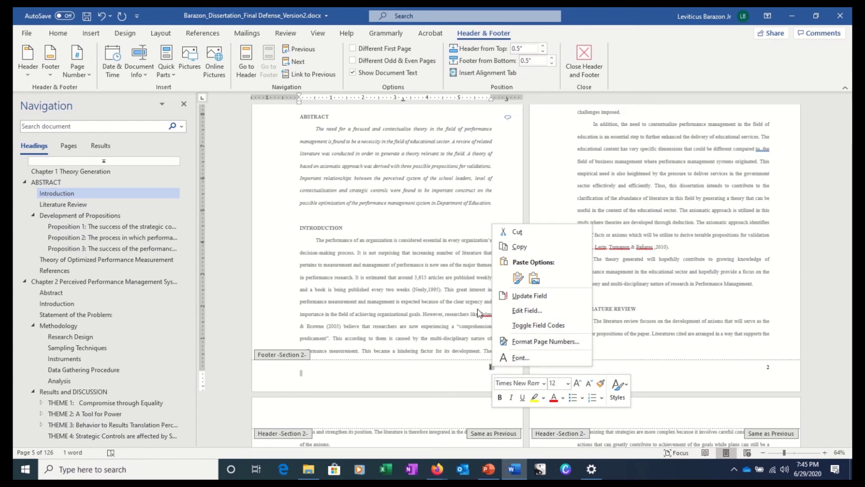
click(537, 339)
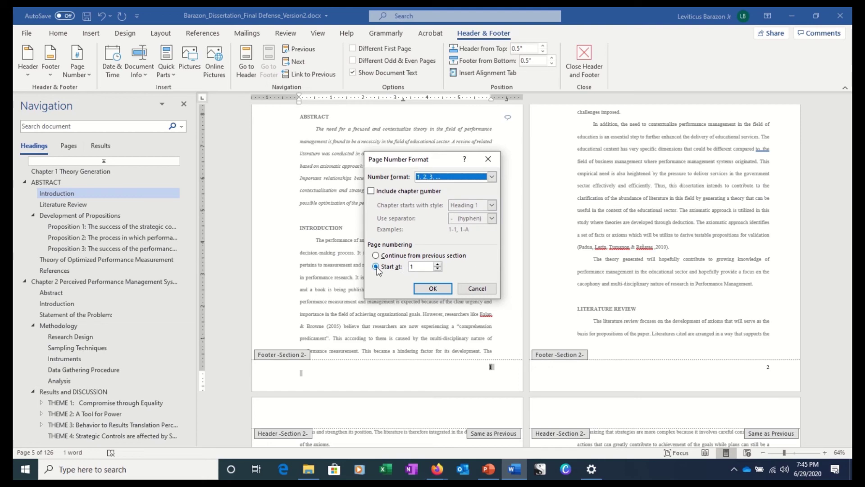
click(433, 289)
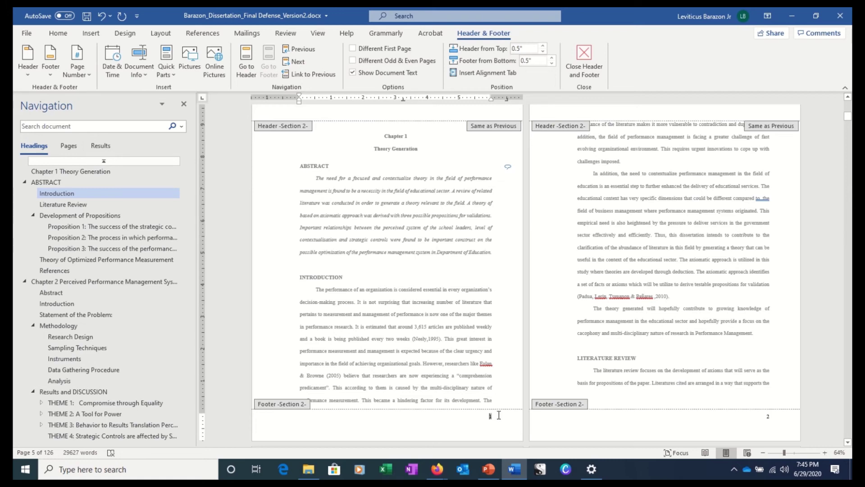
Close the footer area and update the table of contents, repeating the update for page numbers only.
scroll(499, 415, down, 5)
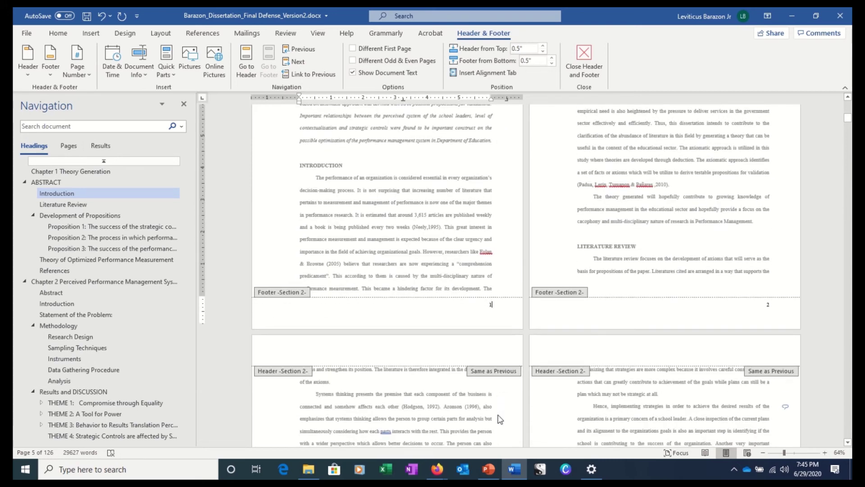
scroll(499, 417, up, 15)
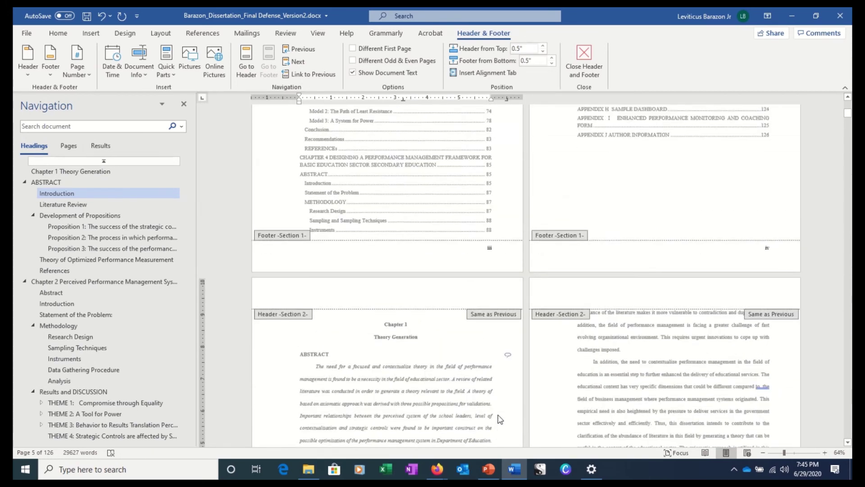
scroll(422, 193, up, 8)
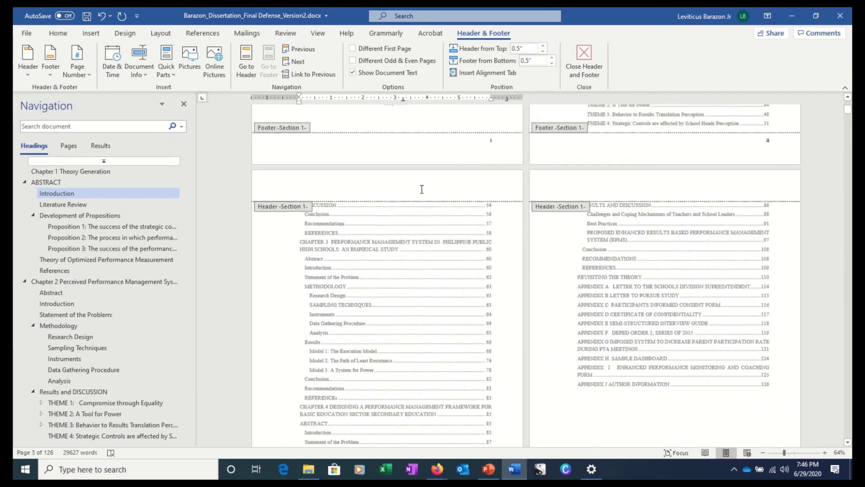
scroll(422, 193, up, 6)
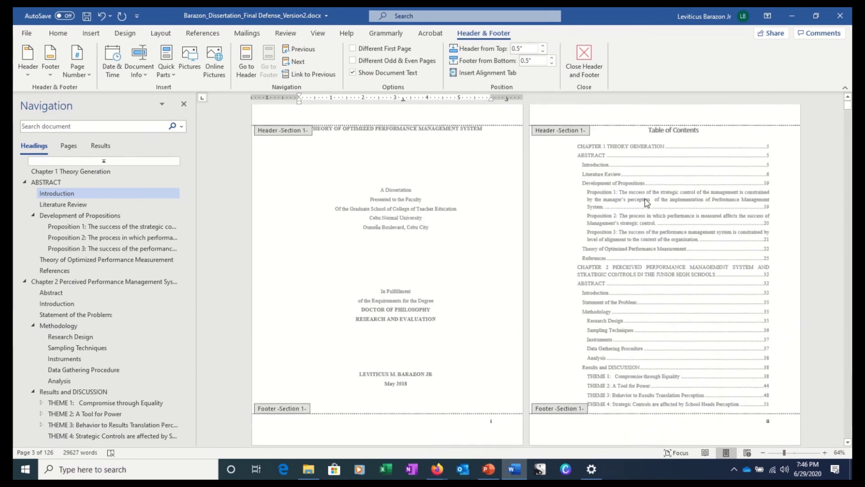
double_click(642, 205)
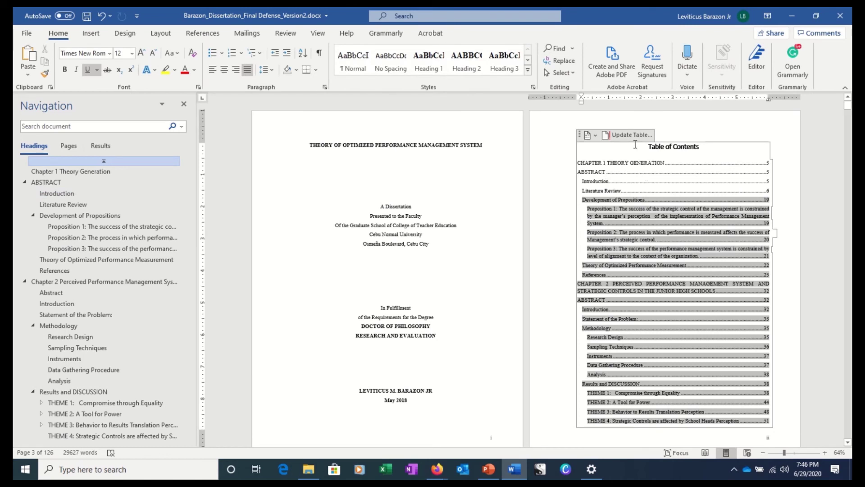
click(625, 134)
key(Return)
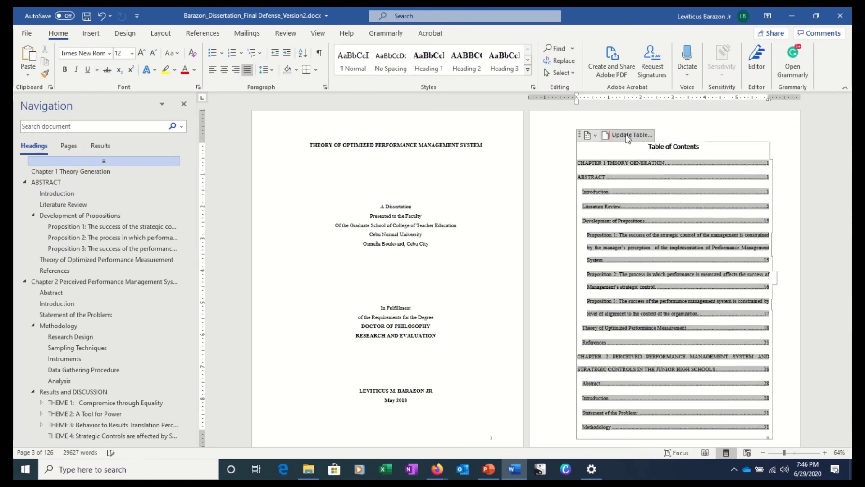
click(627, 135)
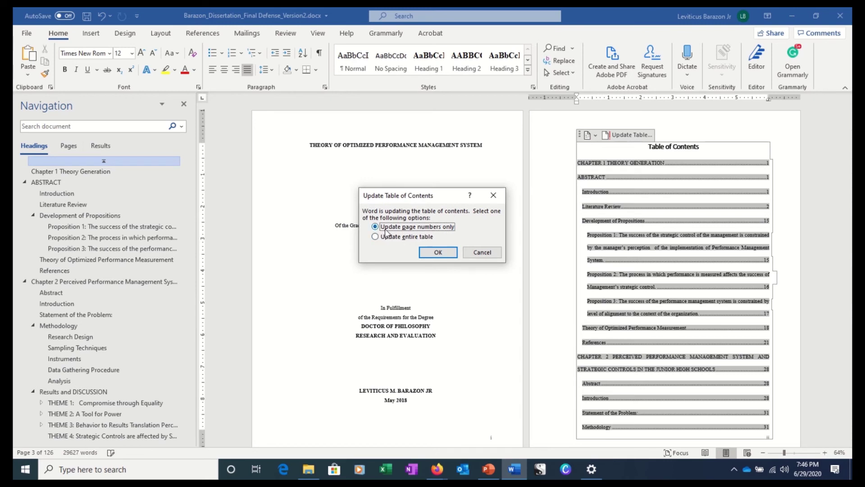
click(438, 252)
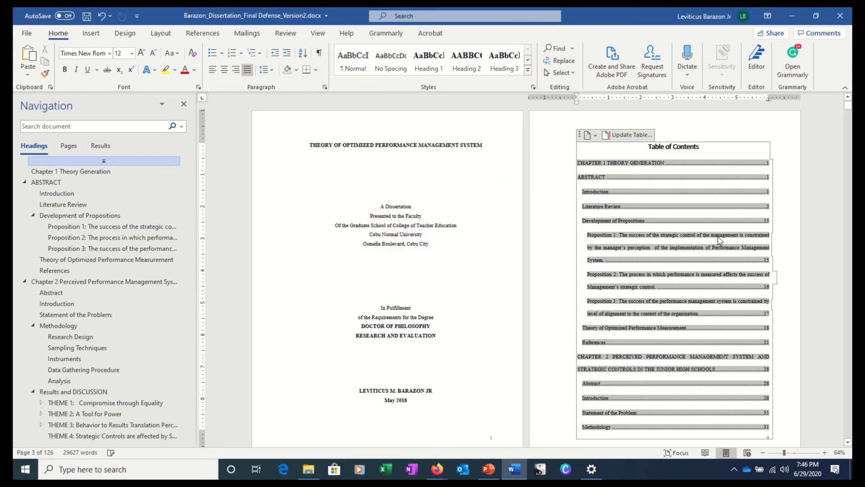
Review the chapter and heading page numbers in the updated table of contents across its pages.
click(733, 197)
double_click(734, 198)
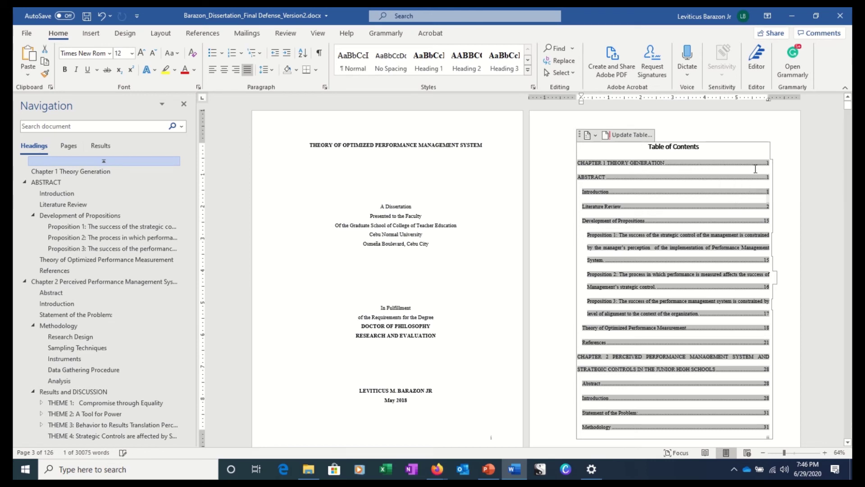
click(755, 169)
key(Down)
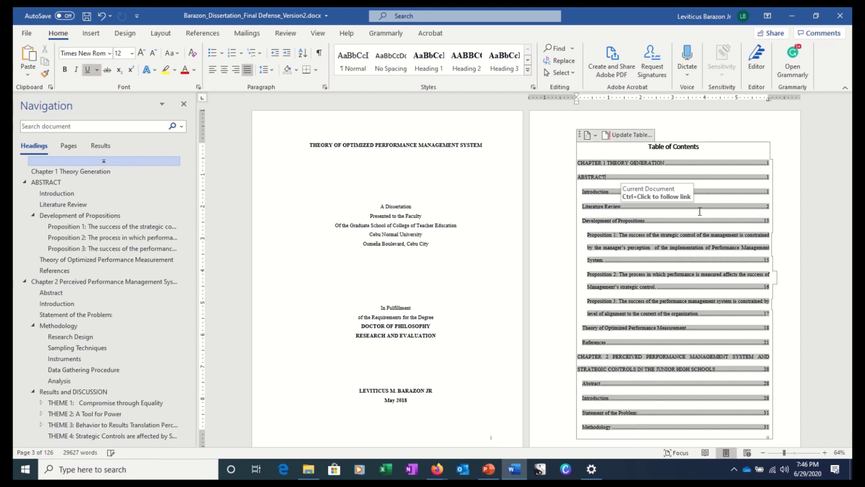
scroll(700, 211, down, 5)
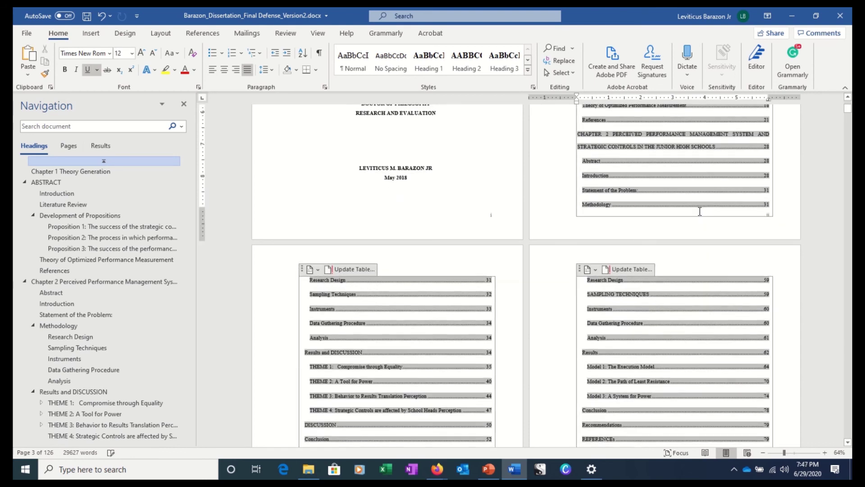